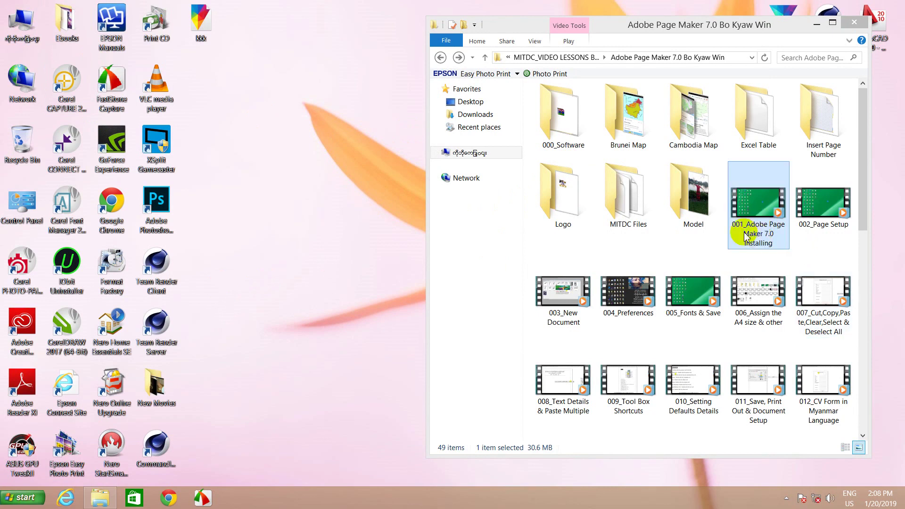
# Open 000_Software, check the All in One folder, and select the PageMaker 7.0 archive.
pyautogui.doubleClick(572, 134)
pyautogui.doubleClick(557, 103)
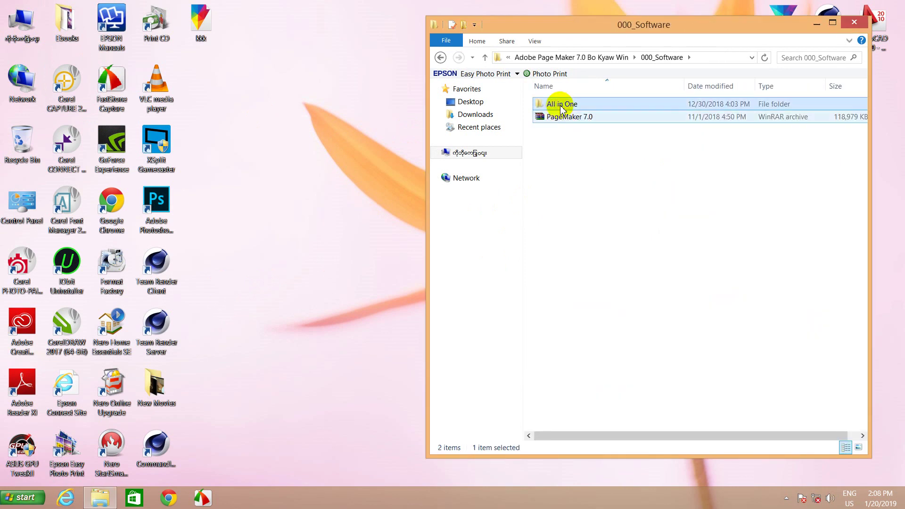
pyautogui.click(439, 58)
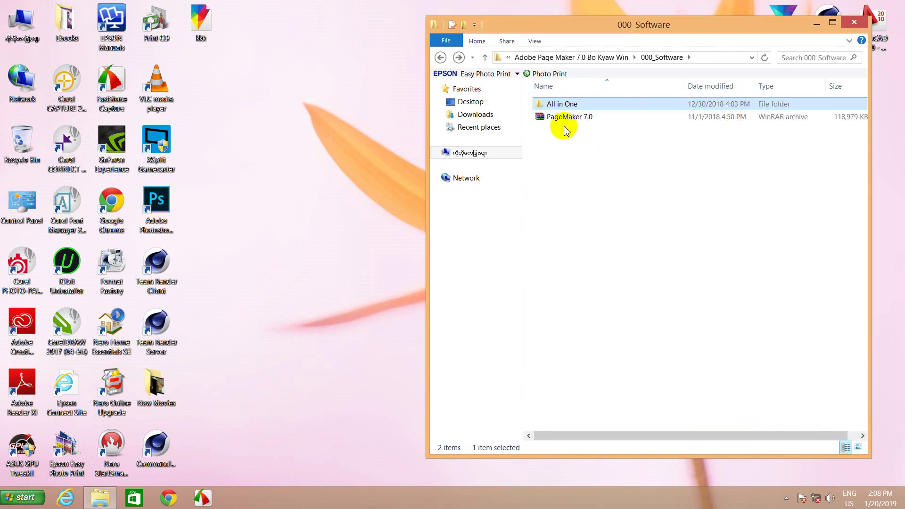
pyautogui.click(563, 119)
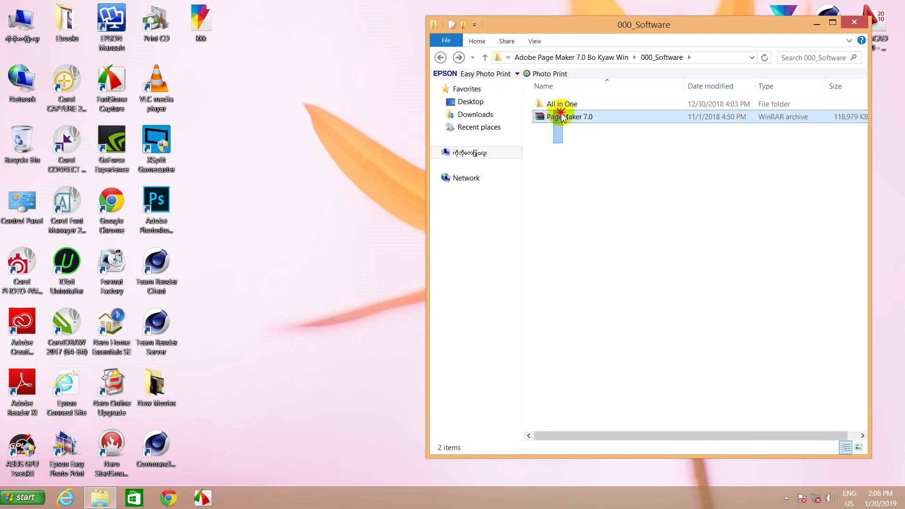
pyautogui.keyDown('shift'); pyautogui.click(571, 103); pyautogui.keyUp('shift')
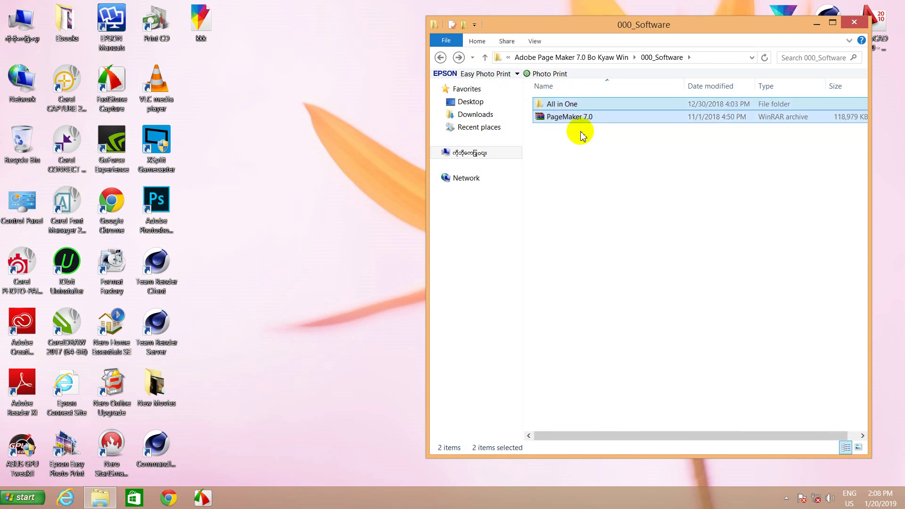
pyautogui.click(583, 118)
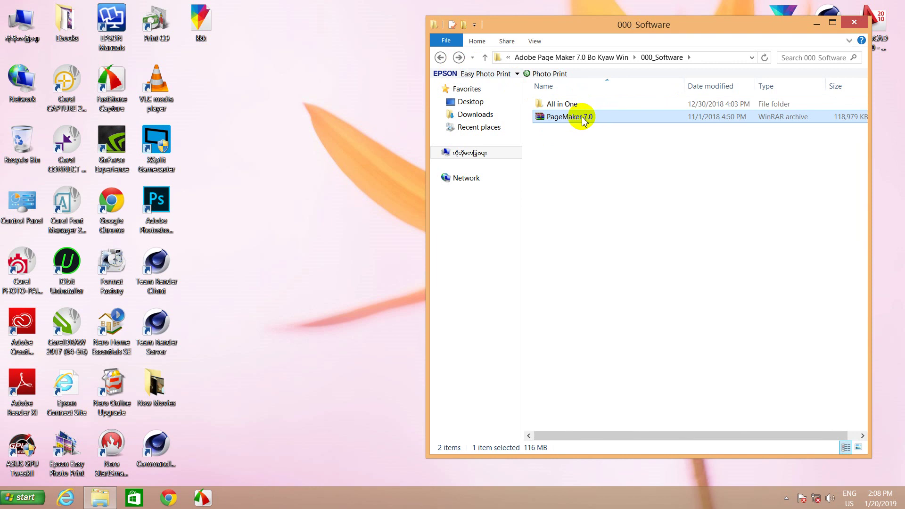
# Extract the PageMaker 7.0 archive to the Desktop using WinRAR's Extract files option.
pyautogui.rightClick(585, 119)
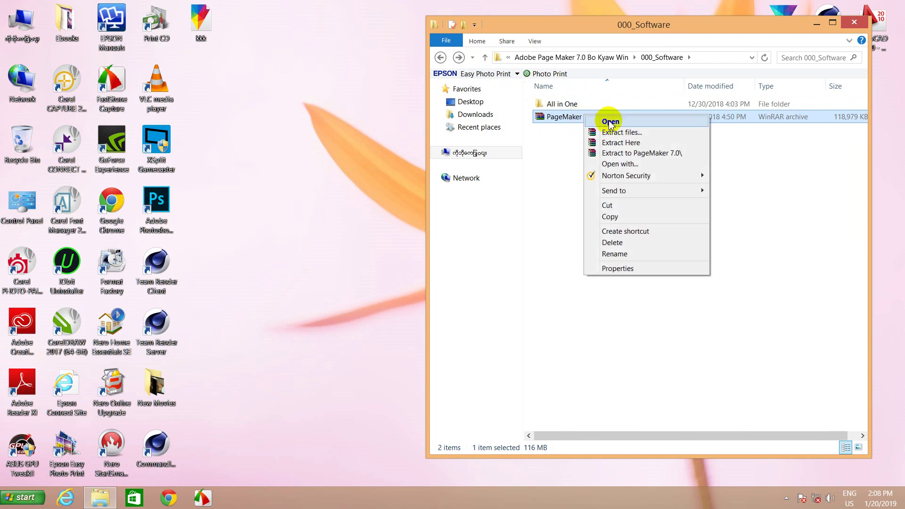
pyautogui.click(616, 133)
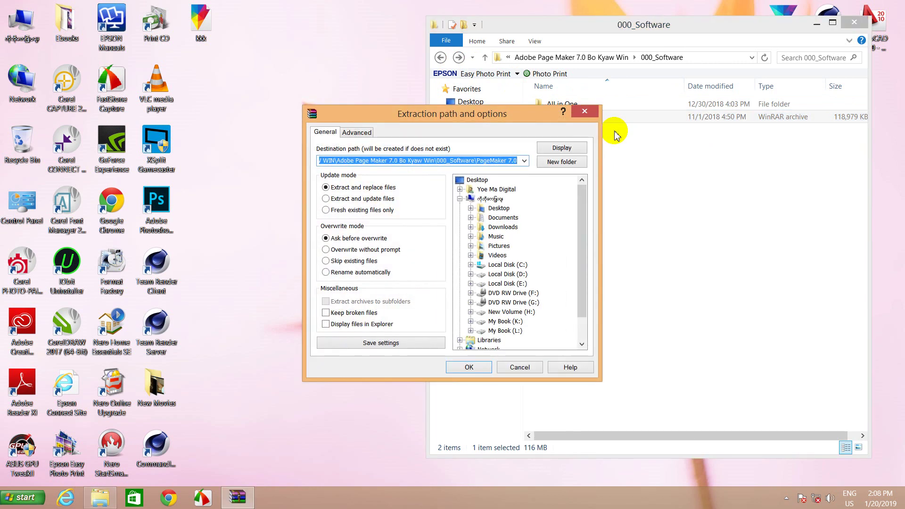
pyautogui.click(478, 180)
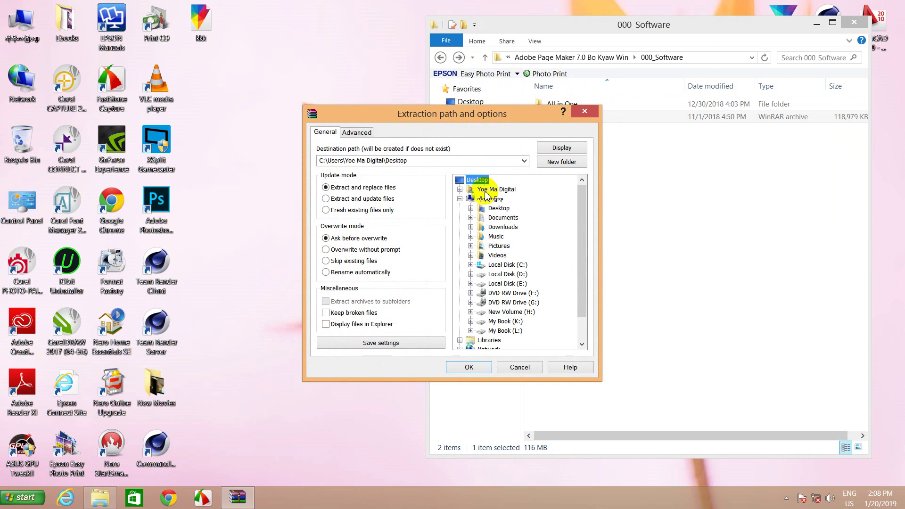
pyautogui.click(482, 368)
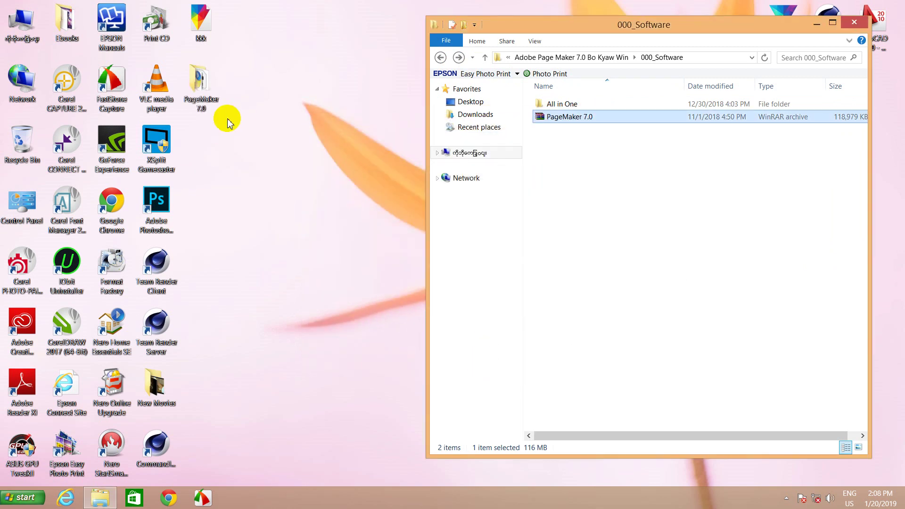
# Copy the All in One folder from 000_Software.
pyautogui.click(201, 91)
pyautogui.click(543, 105)
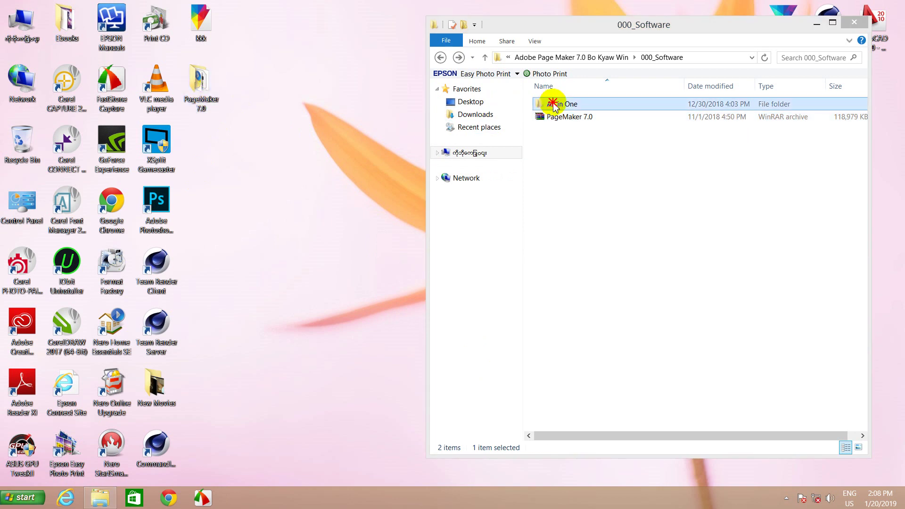
pyautogui.rightClick(551, 105)
pyautogui.click(580, 275)
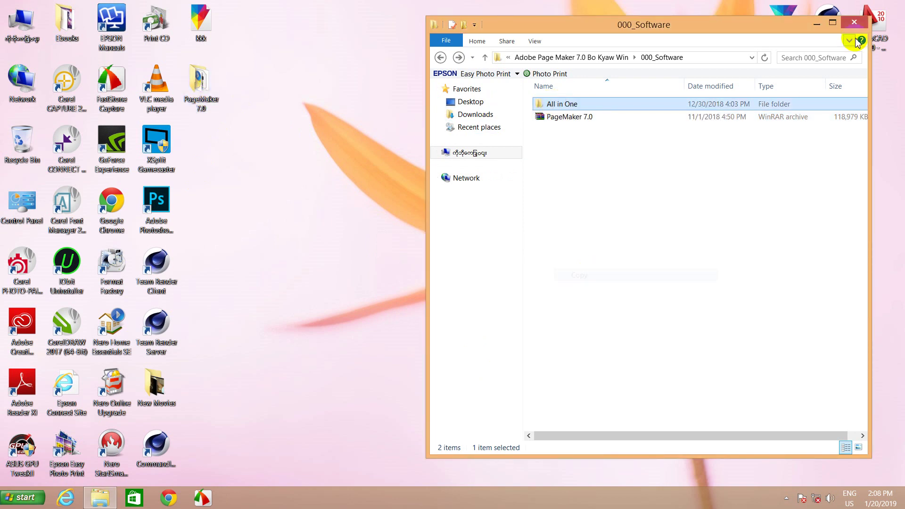
# Paste All in One into the extracted PageMaker 7.0 folder on the desktop.
pyautogui.click(855, 22)
pyautogui.doubleClick(205, 89)
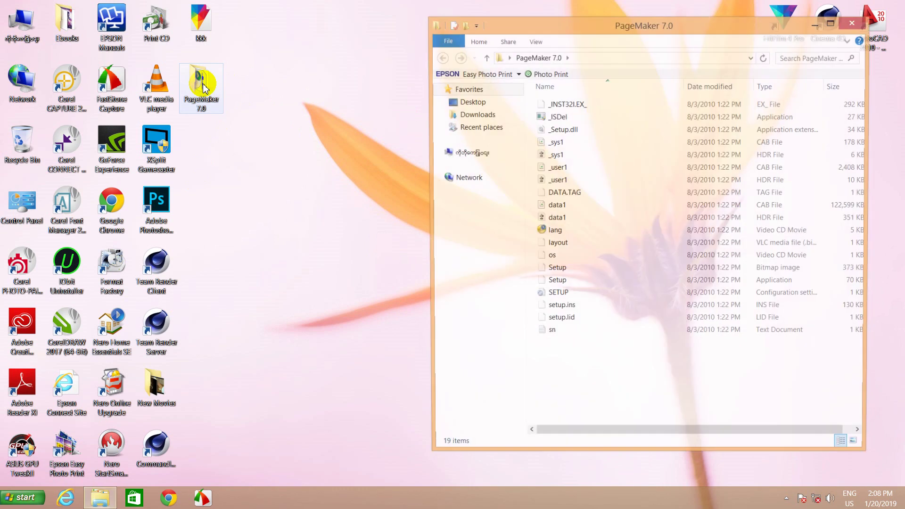
pyautogui.rightClick(620, 420)
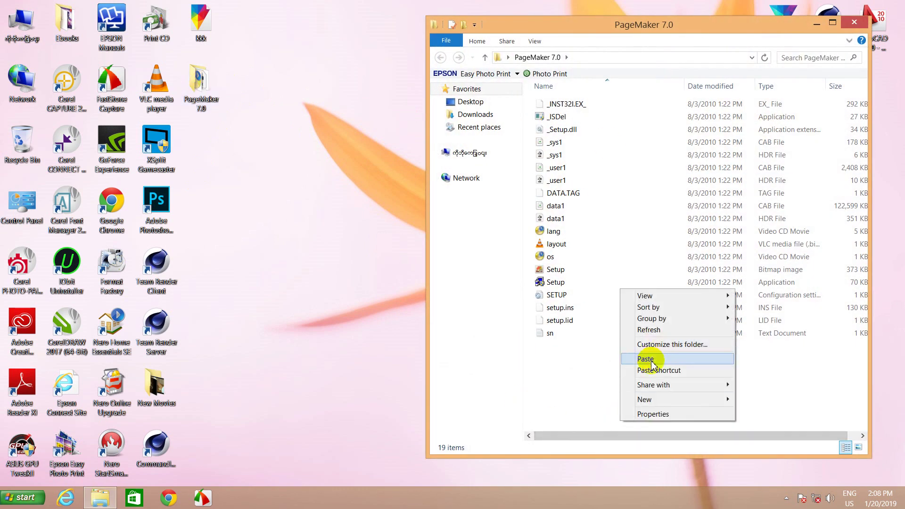
pyautogui.click(646, 358)
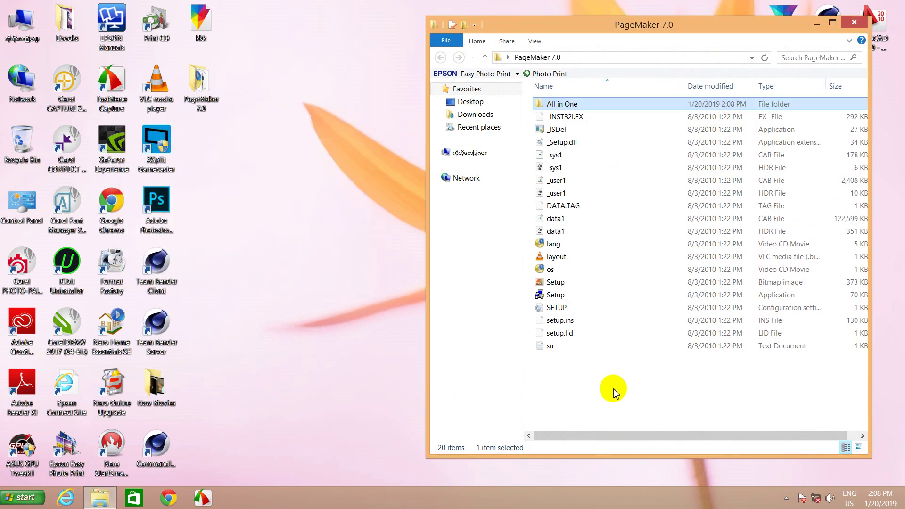
# Run Setup.exe, wait for InstallShield preparation, then maximize and minimize the Setup window.
pyautogui.click(559, 297)
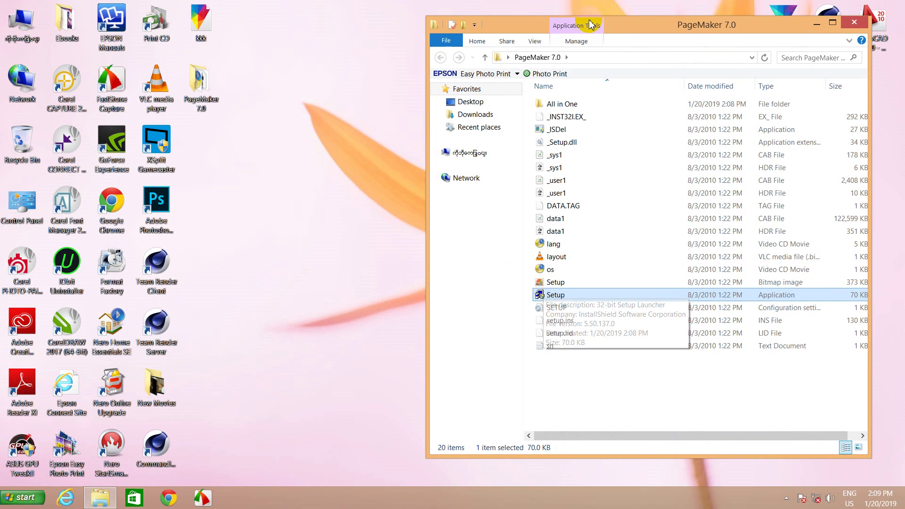
pyautogui.moveTo(707, 25); pyautogui.dragTo(694, 24)
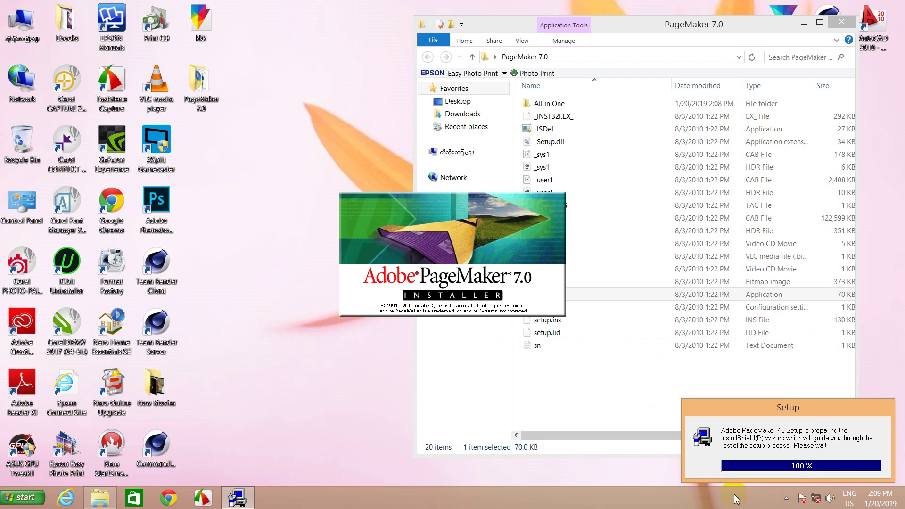
pyautogui.moveTo(798, 411); pyautogui.dragTo(794, 371)
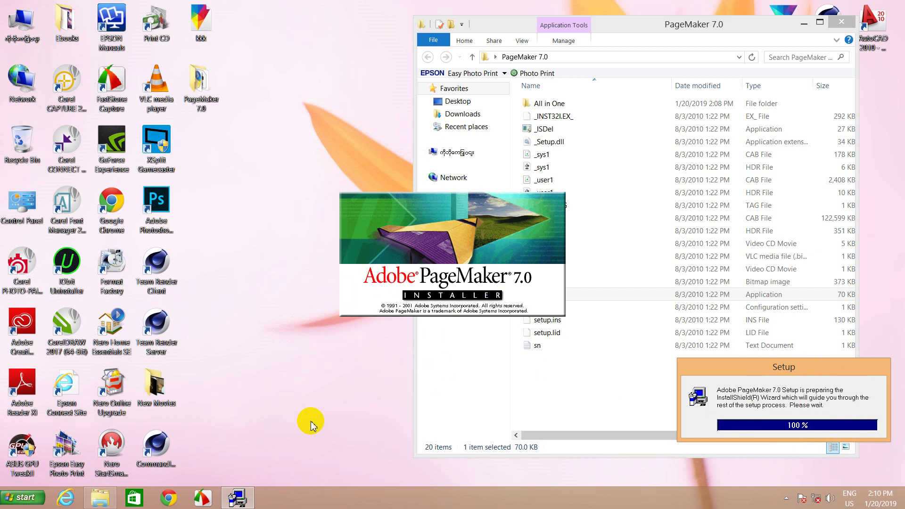
pyautogui.click(240, 501)
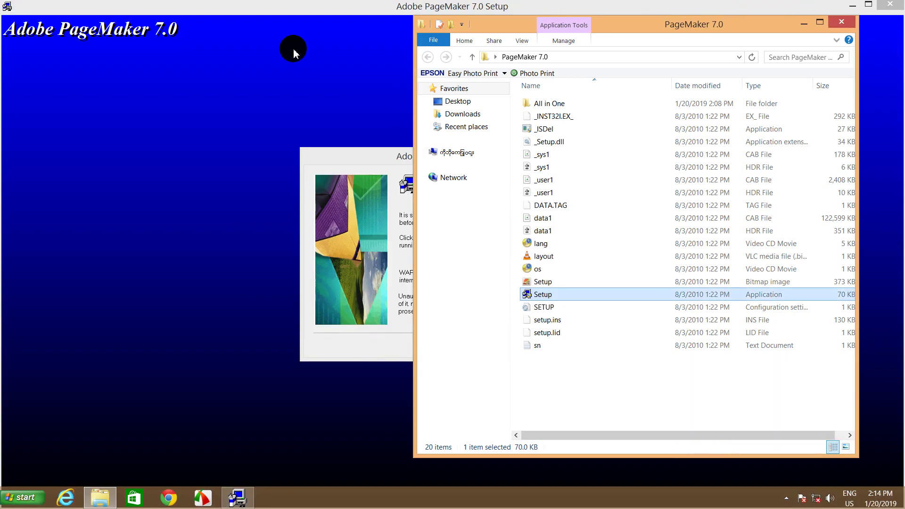
pyautogui.click(361, 16)
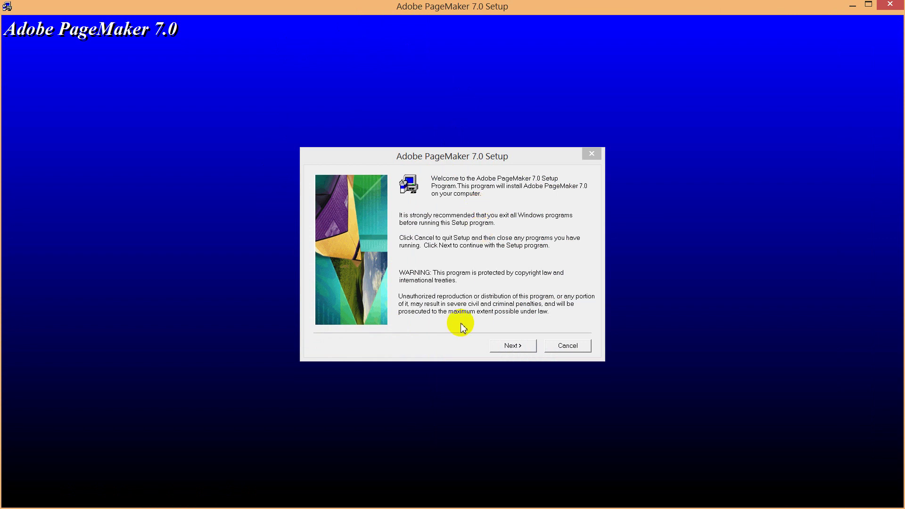
pyautogui.click(869, 7)
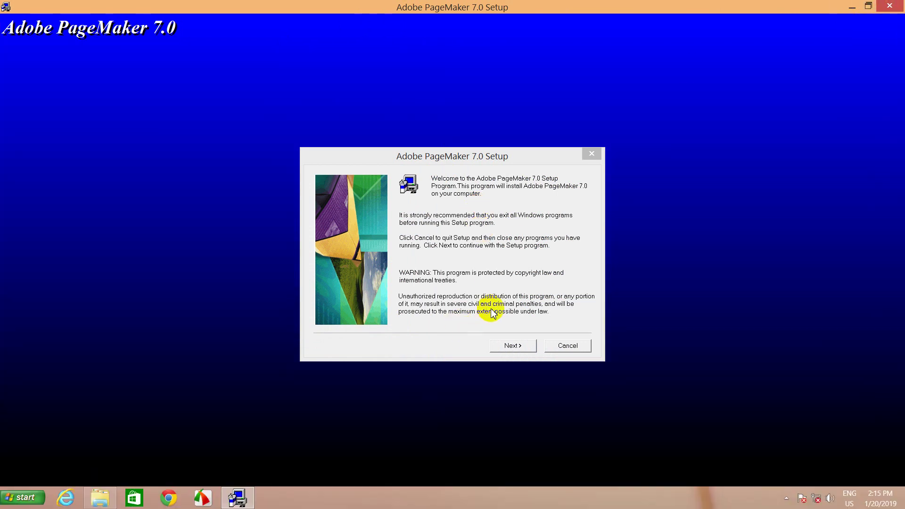
pyautogui.click(852, 9)
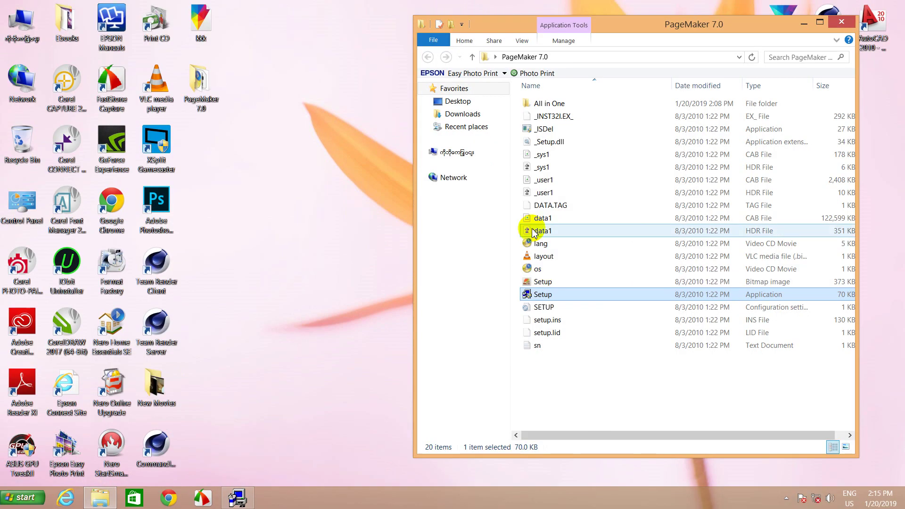
# Open the sn file in Notepad, select the first serial group, and return to Setup.
pyautogui.doubleClick(540, 347)
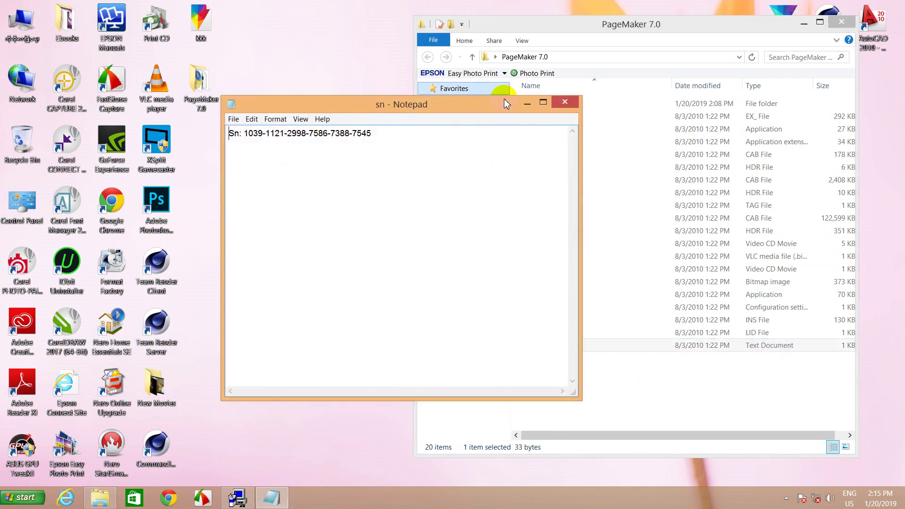
pyautogui.moveTo(411, 106); pyautogui.dragTo(477, 130)
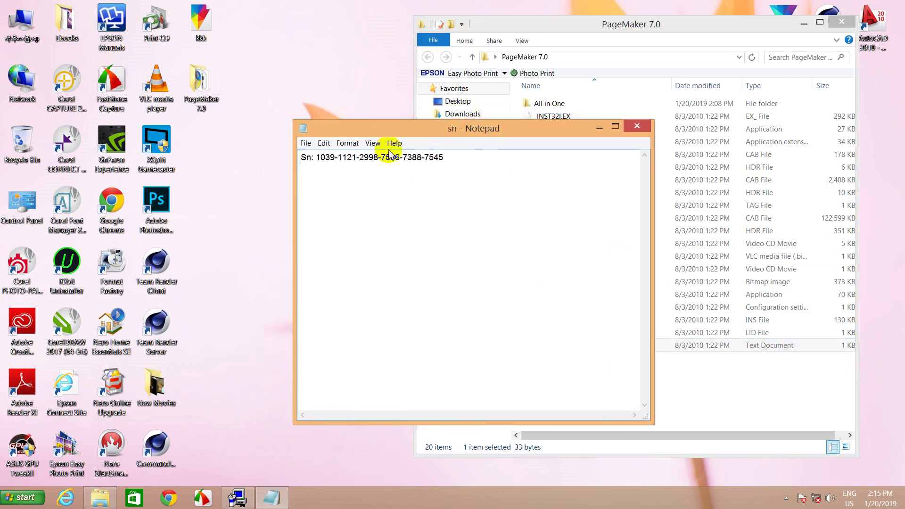
pyautogui.moveTo(393, 131); pyautogui.dragTo(408, 202)
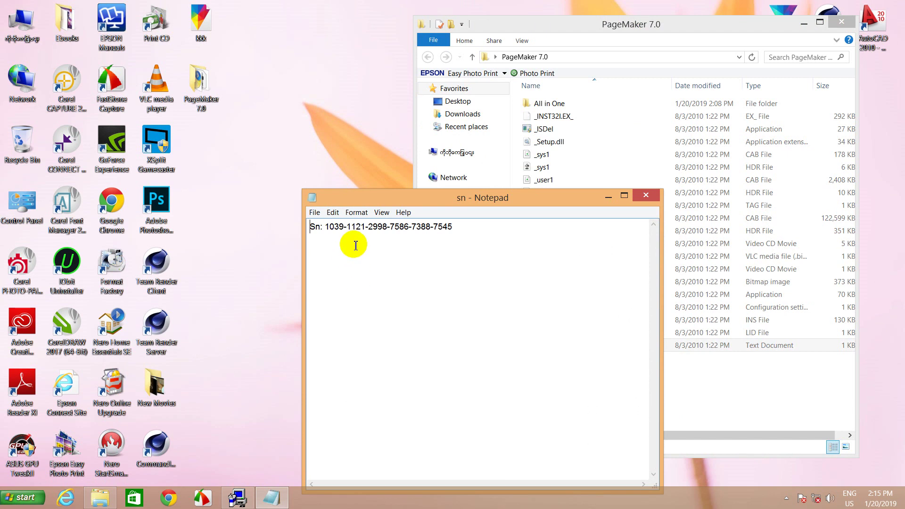
pyautogui.click(343, 231)
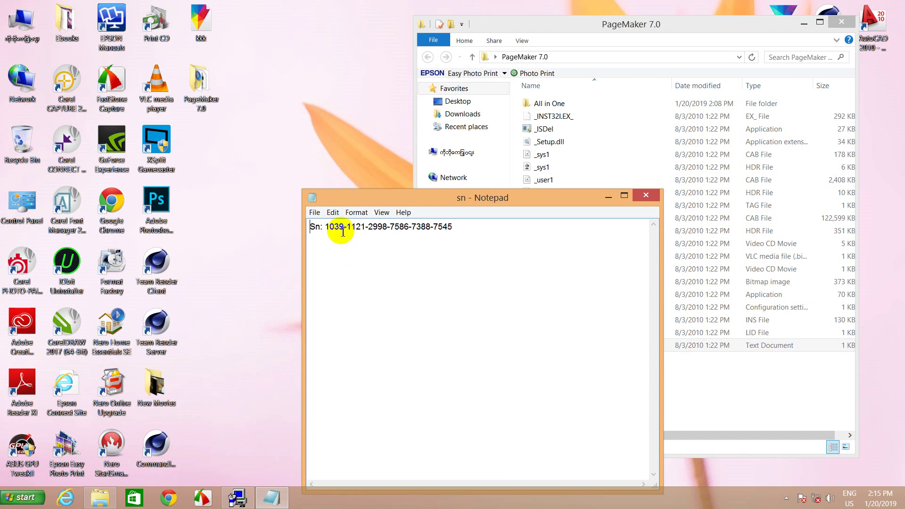
pyautogui.doubleClick(341, 226)
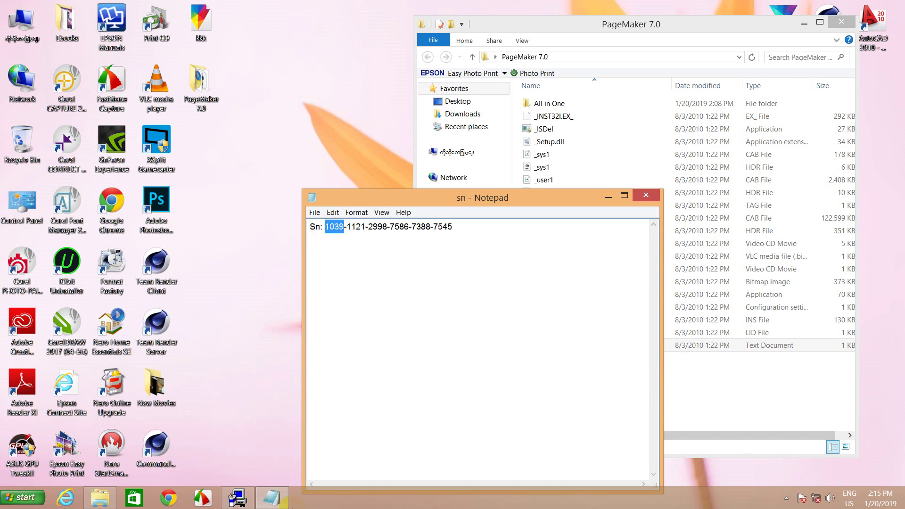
pyautogui.click(237, 501)
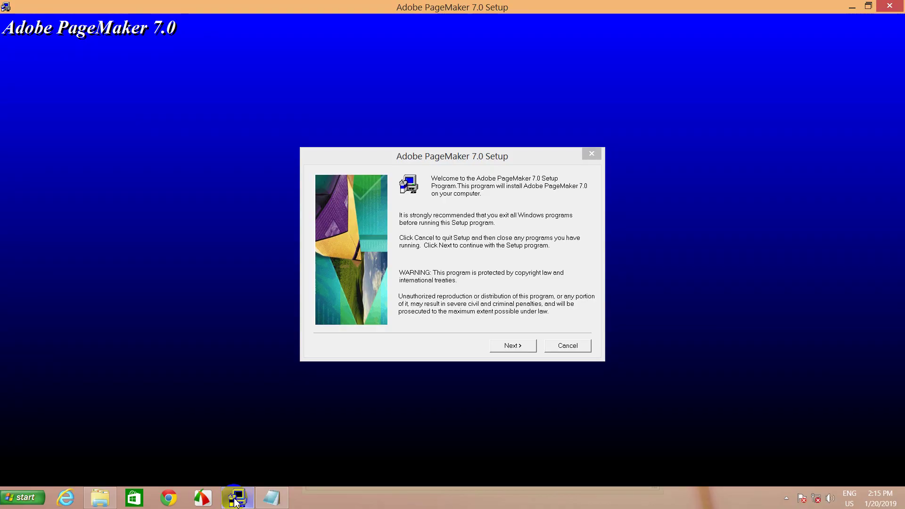
# Continue past Welcome with U.S. English, accept the licence, and keep Typical setup.
pyautogui.click(517, 347)
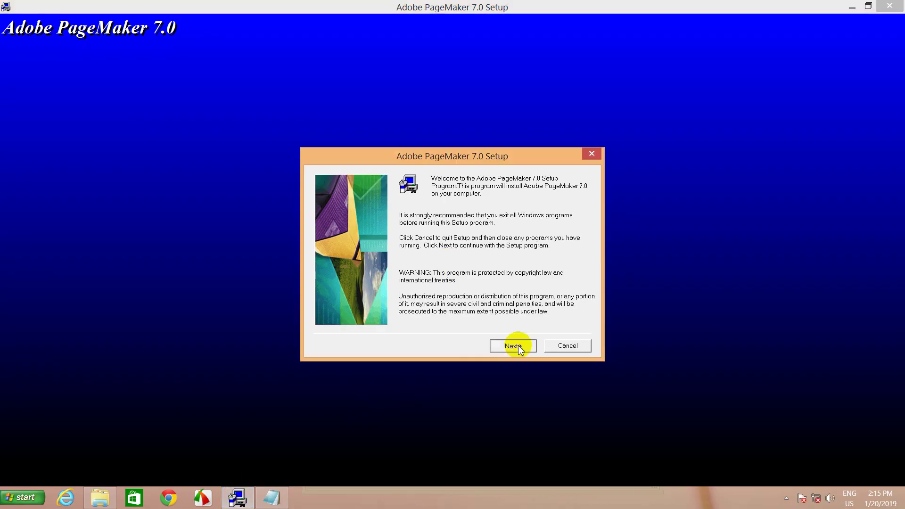
pyautogui.click(519, 346)
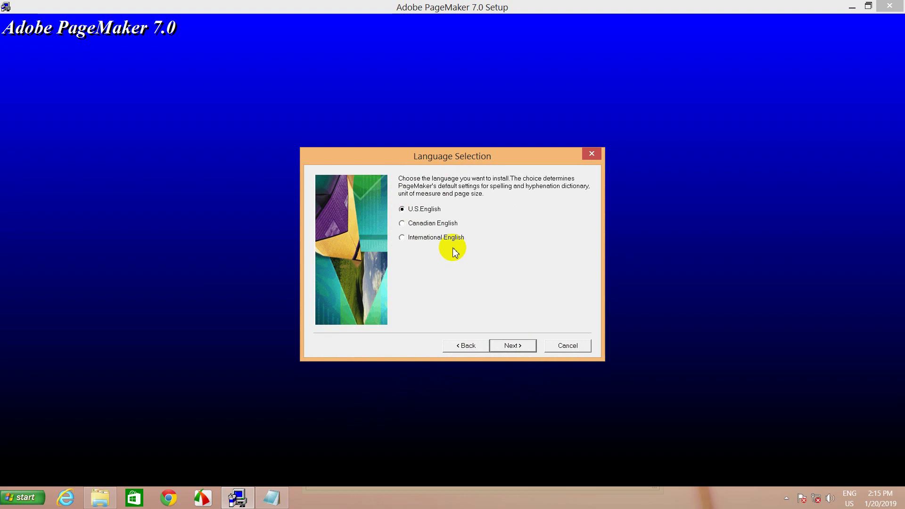
pyautogui.click(505, 344)
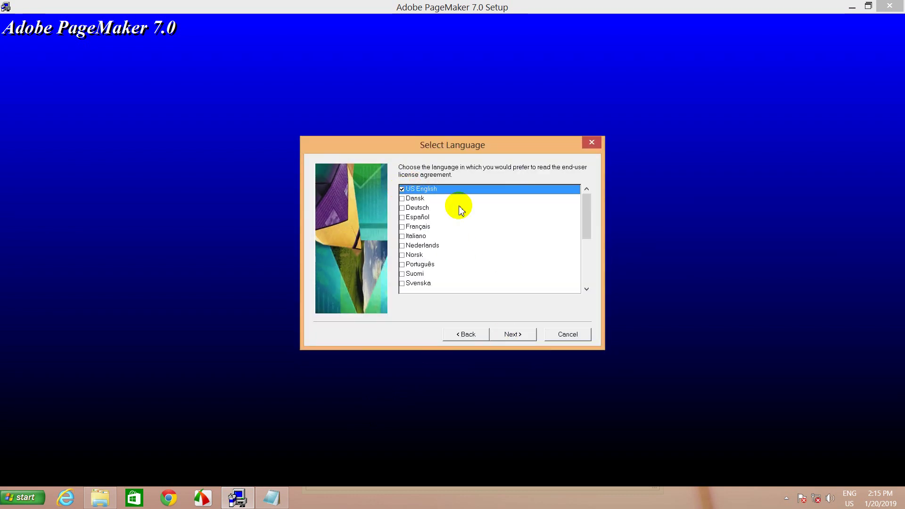
pyautogui.click(511, 333)
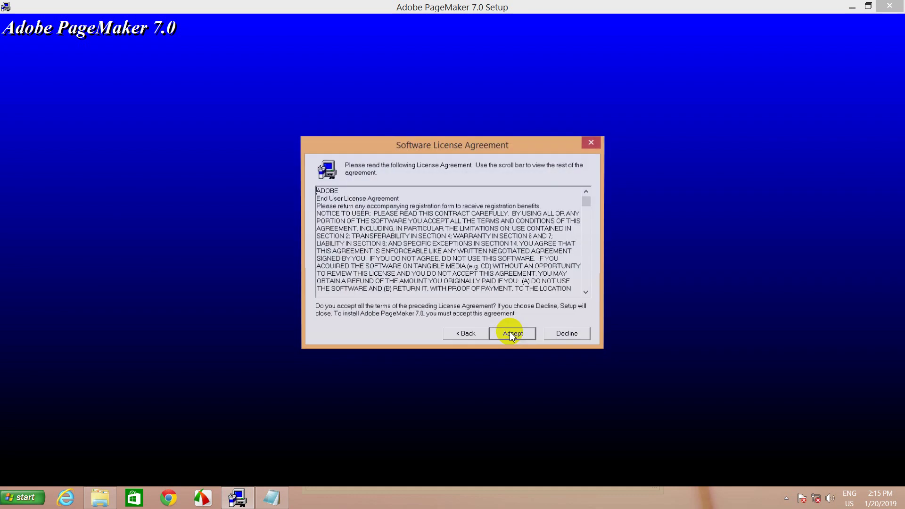
pyautogui.click(512, 334)
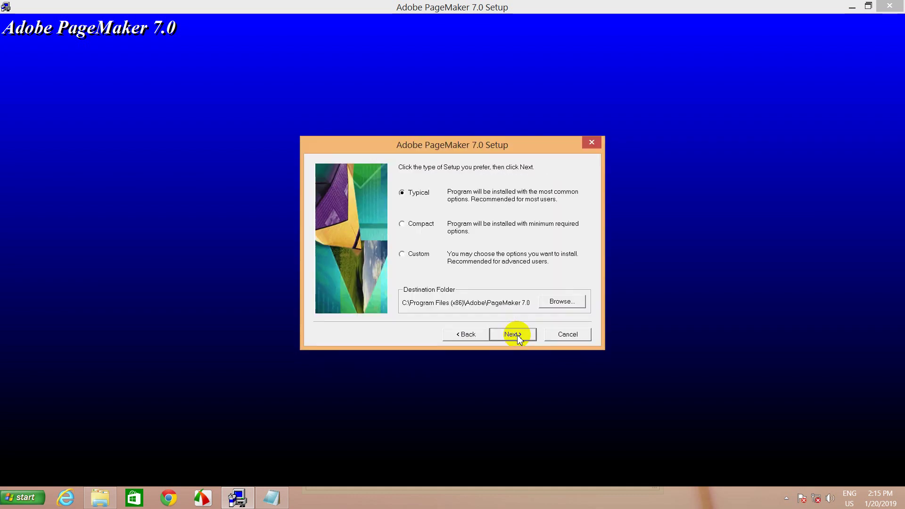
pyautogui.click(519, 334)
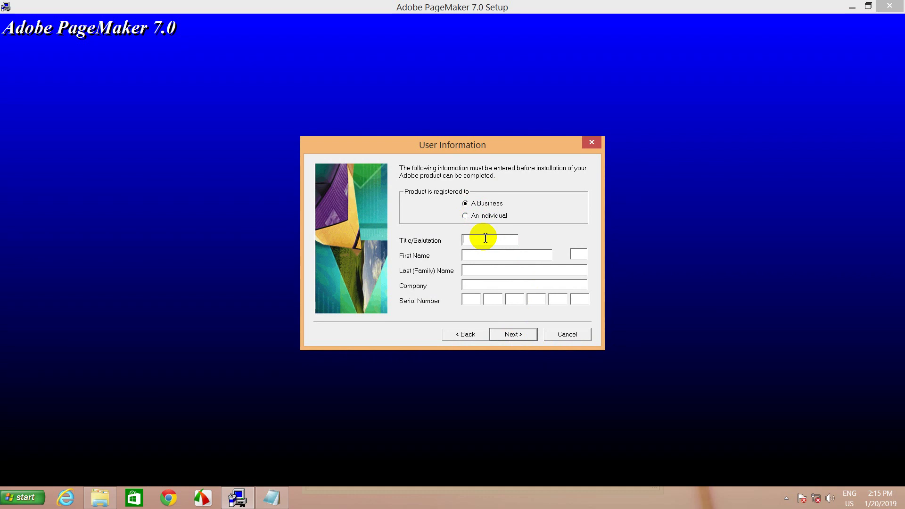
# Enter title Video Lessons, the user's first and last name, and company MITDC.
pyautogui.press('BackSpace')
pyautogui.press('BackSpace')
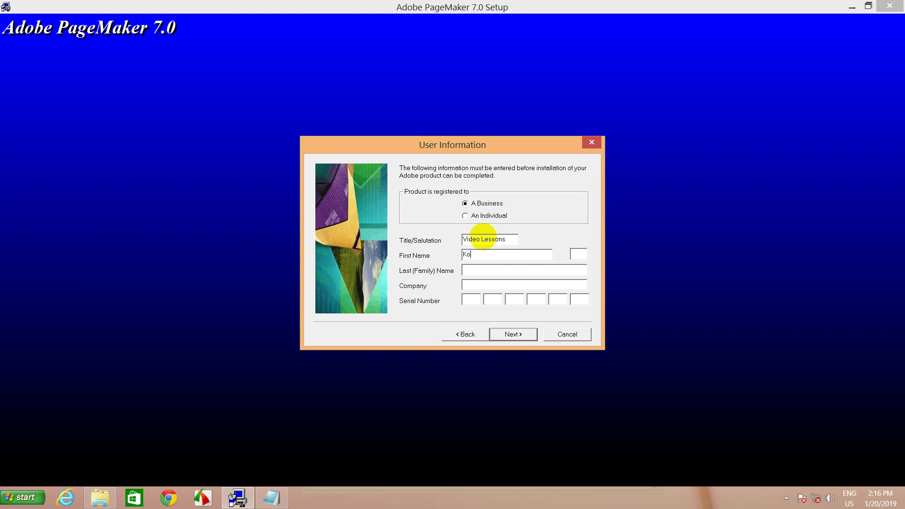
pyautogui.press('Return')
pyautogui.press('Return')
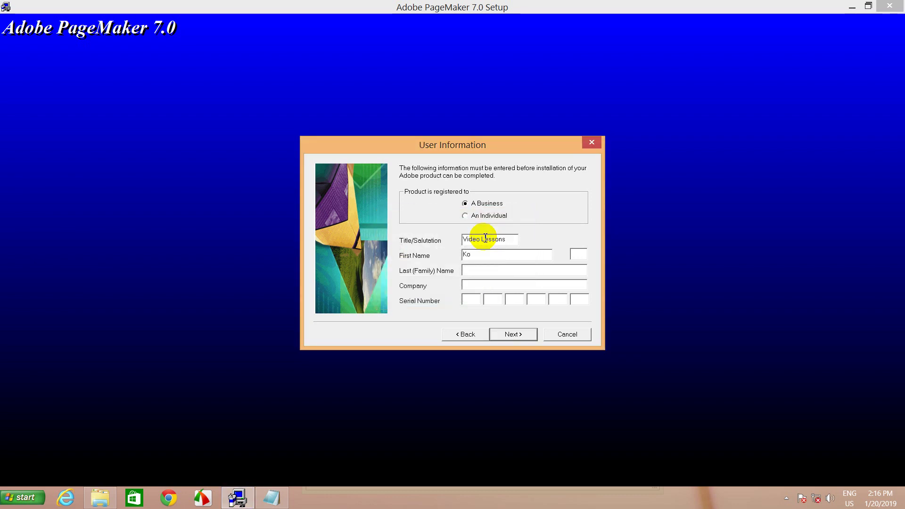
pyautogui.click(579, 257)
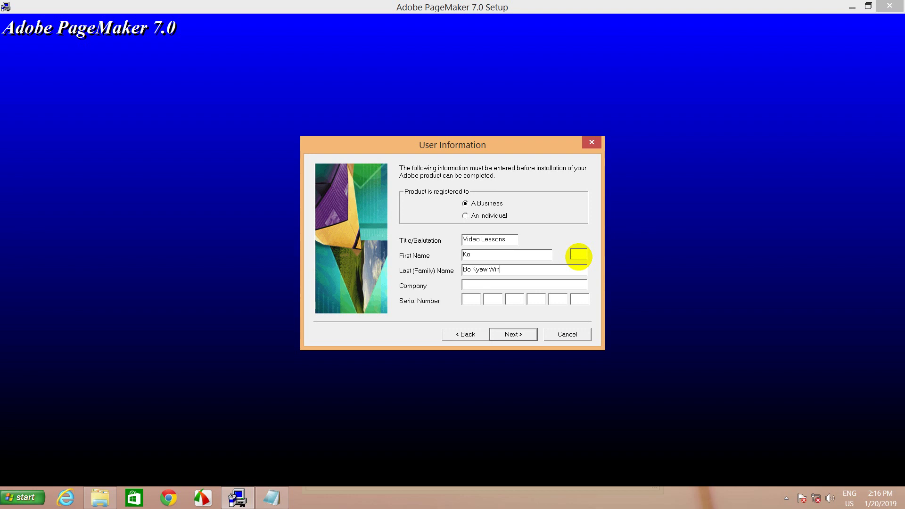
pyautogui.click(478, 287)
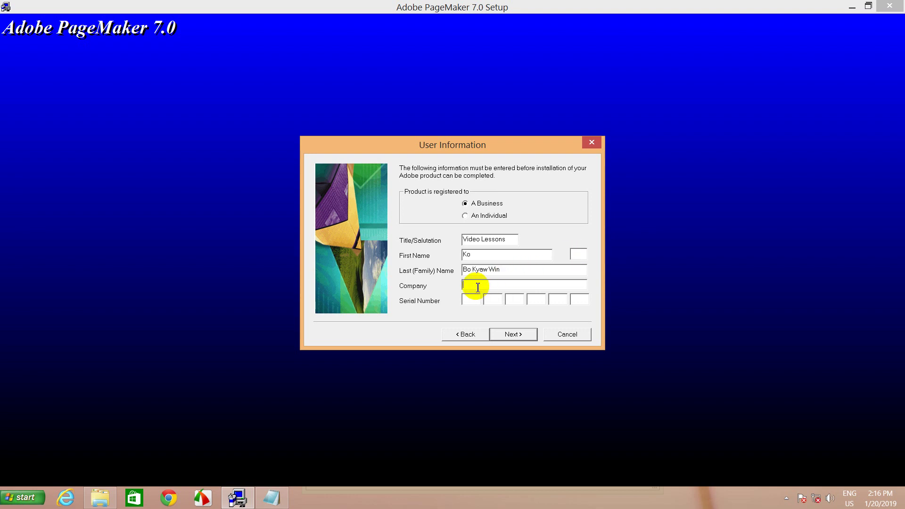
pyautogui.write('MITDC')
# Copy the first serial group from the sn notes into the first Serial Number box.
pyautogui.click(271, 498)
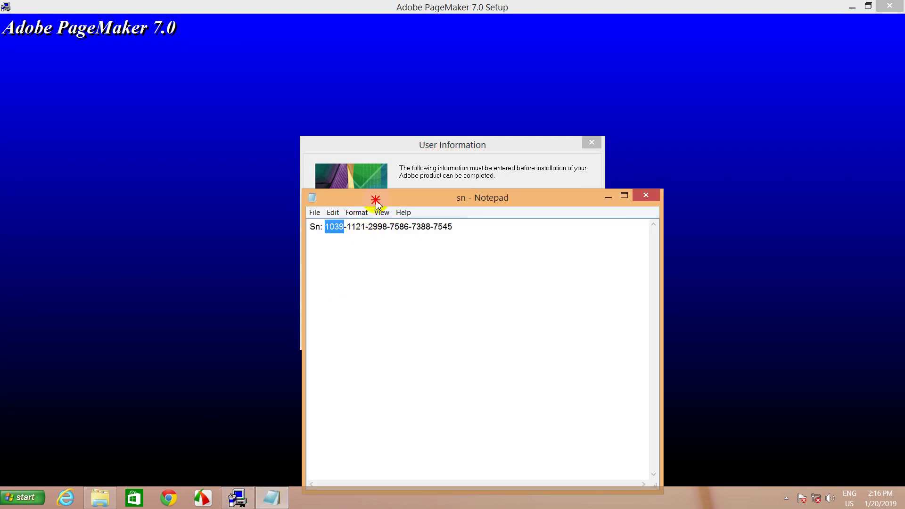
pyautogui.moveTo(375, 201); pyautogui.dragTo(718, 156)
pyautogui.moveTo(685, 183); pyautogui.dragTo(666, 184)
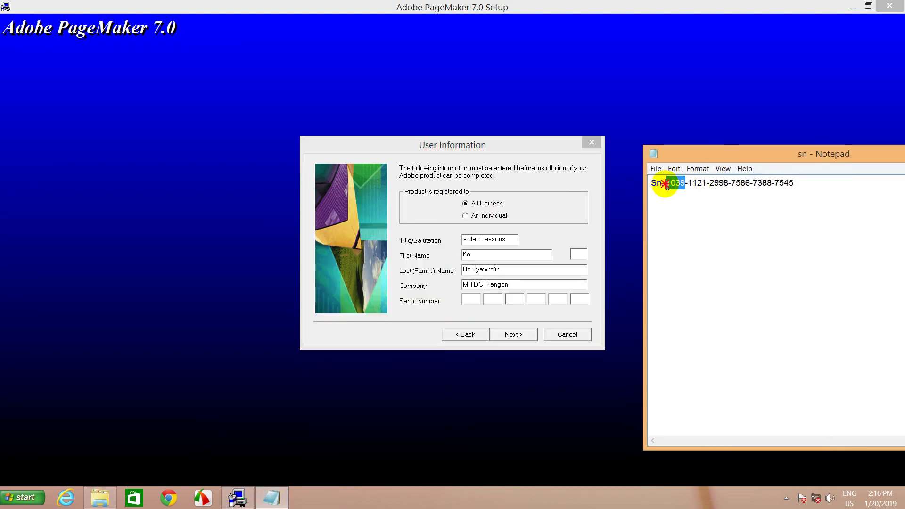
pyautogui.hotkey('ctrl', 'c')
pyautogui.click(470, 299)
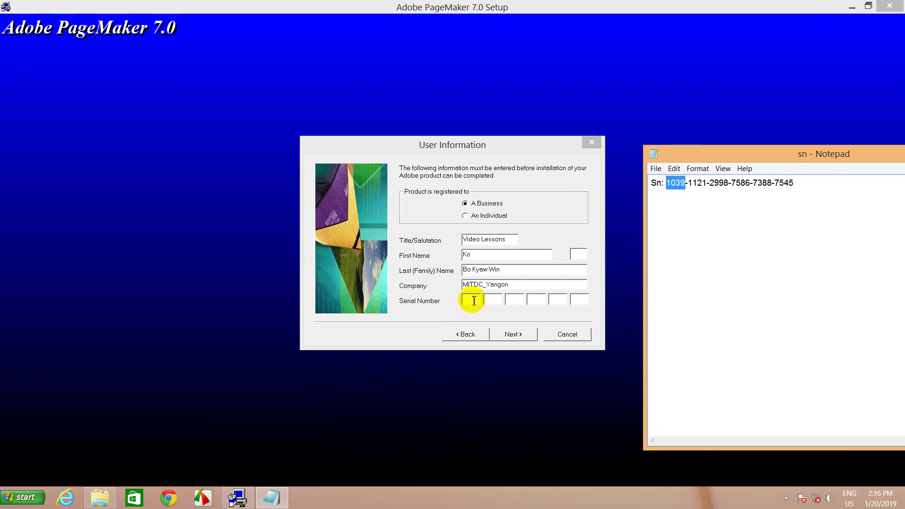
pyautogui.hotkey('ctrl', 'v')
# Copy the second serial group into the second Serial Number box.
pyautogui.click(272, 497)
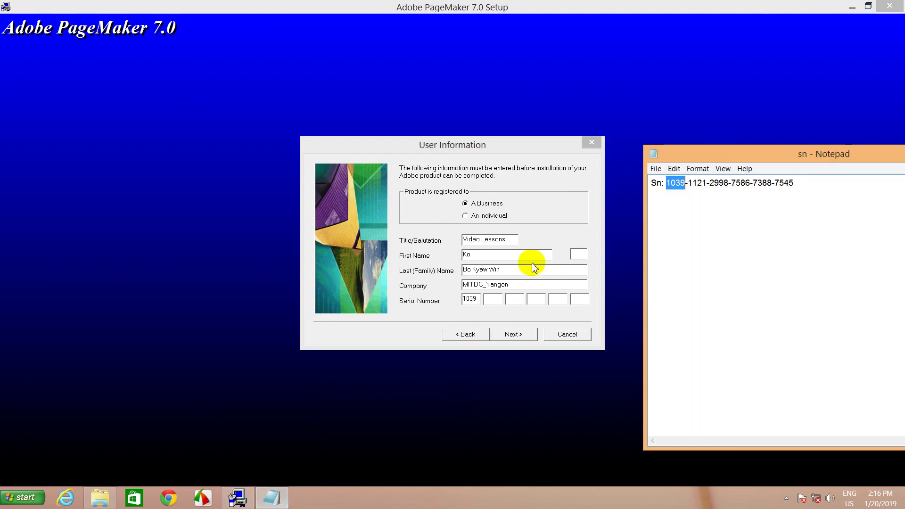
pyautogui.moveTo(689, 184); pyautogui.dragTo(707, 187)
pyautogui.hotkey('ctrl', 'c')
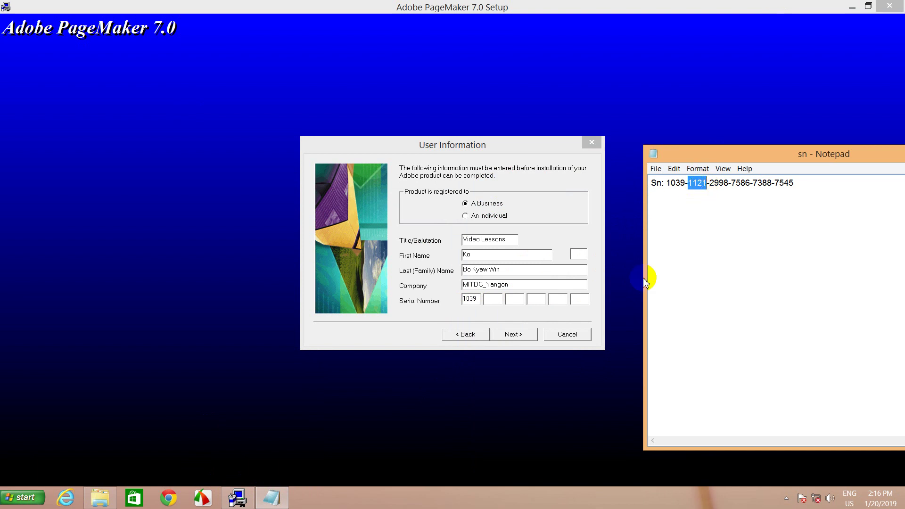
pyautogui.click(495, 302)
pyautogui.click(245, 500)
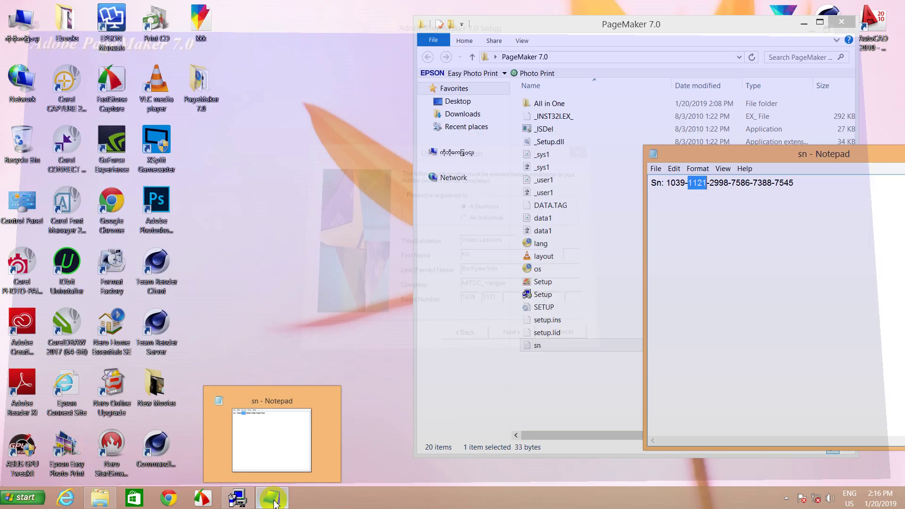
pyautogui.click(244, 500)
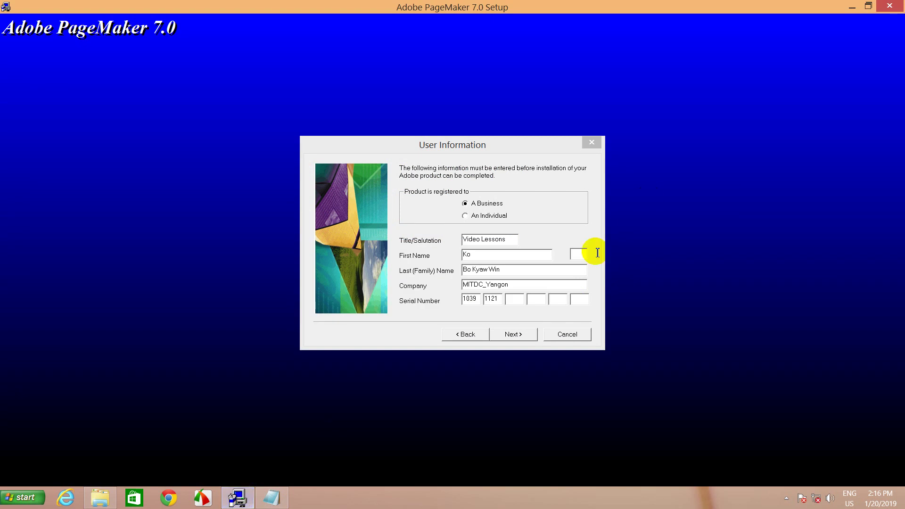
pyautogui.hotkey('alt', 'Tab')
# Copy and paste the third serial group into the third box.
pyautogui.moveTo(710, 183); pyautogui.dragTo(730, 183)
pyautogui.rightClick(730, 183)
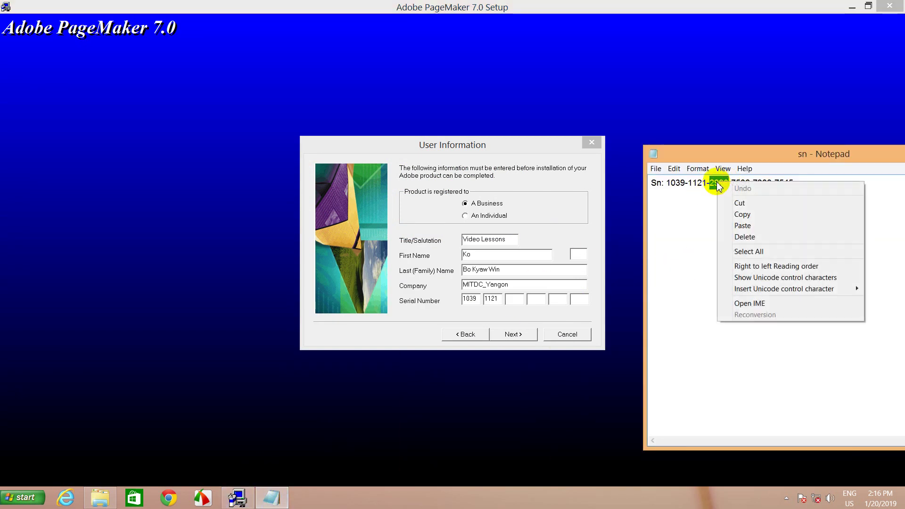
pyautogui.click(745, 214)
pyautogui.click(513, 299)
pyautogui.rightClick(513, 299)
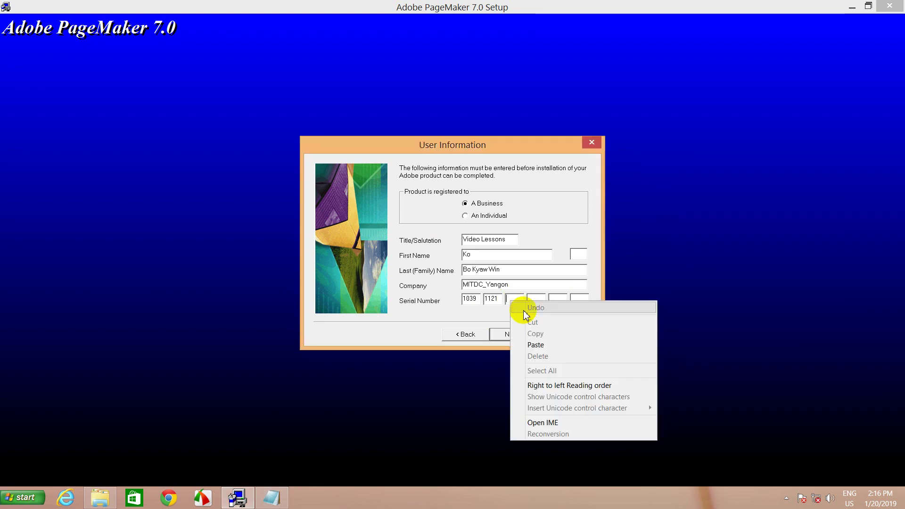
pyautogui.click(536, 344)
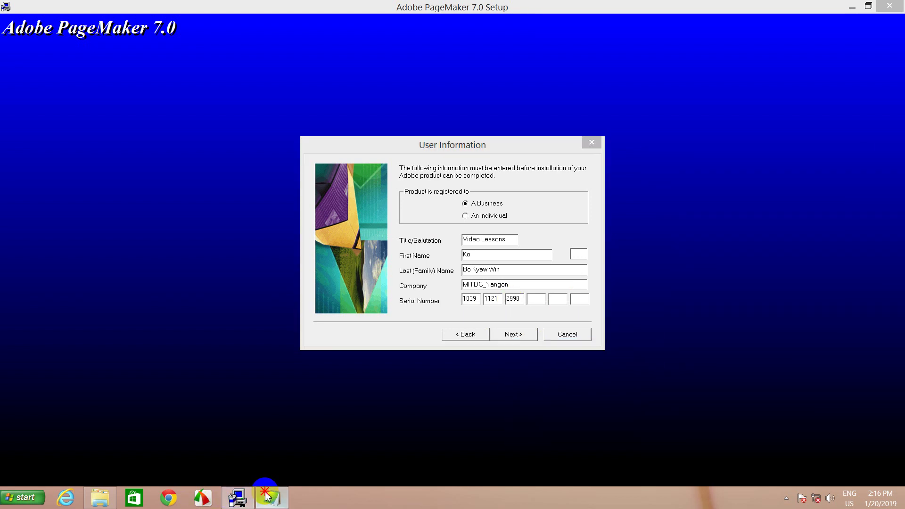
# Copy and paste the fourth serial group into the fourth box.
pyautogui.click(272, 497)
pyautogui.doubleClick(739, 184)
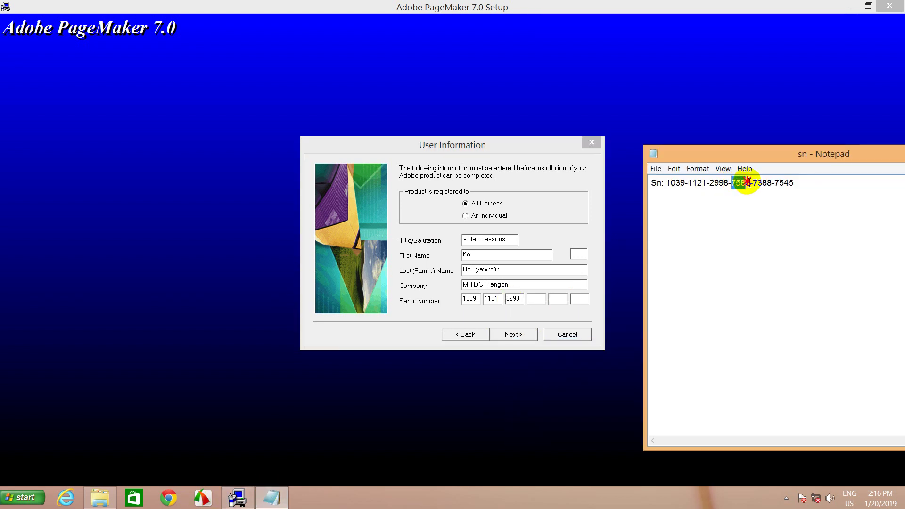
pyautogui.rightClick(742, 187)
pyautogui.click(765, 215)
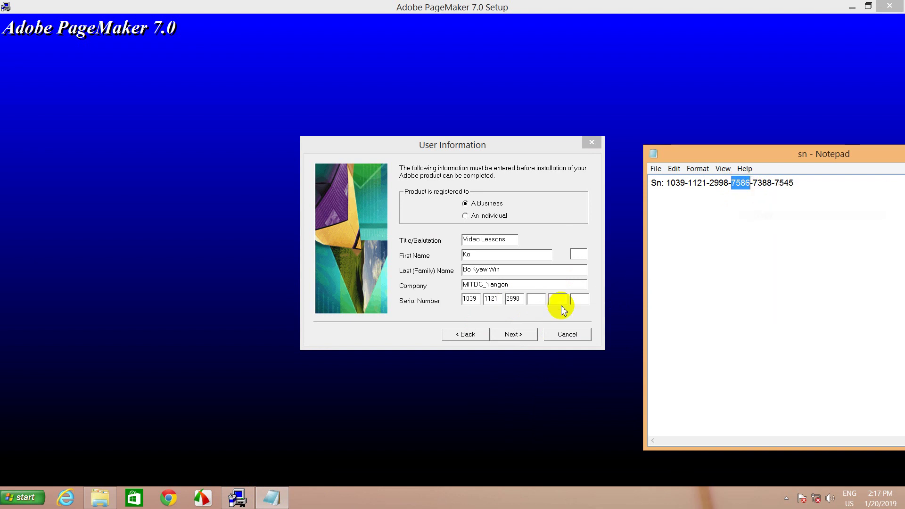
pyautogui.click(538, 300)
pyautogui.rightClick(542, 302)
pyautogui.click(566, 343)
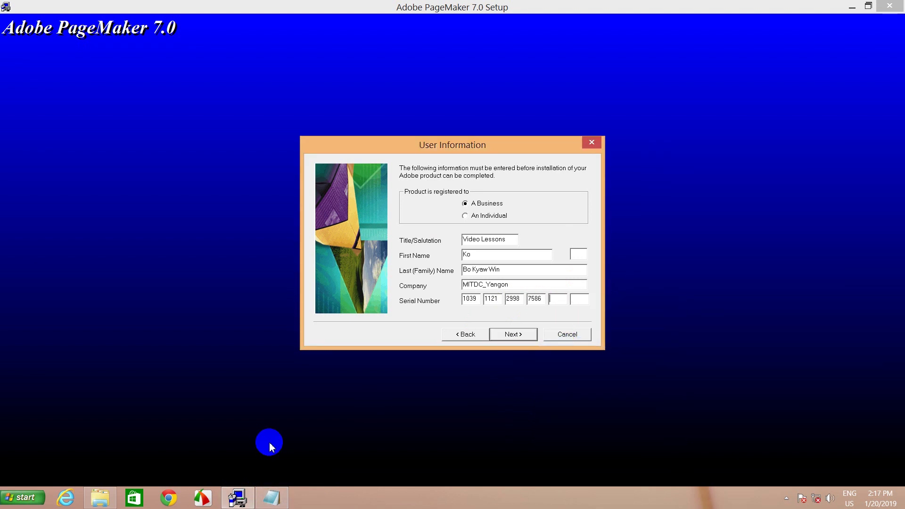
# Copy and paste the fifth serial group into the fifth box.
pyautogui.click(272, 498)
pyautogui.click(755, 183)
pyautogui.moveTo(758, 183); pyautogui.dragTo(772, 183)
pyautogui.rightClick(761, 183)
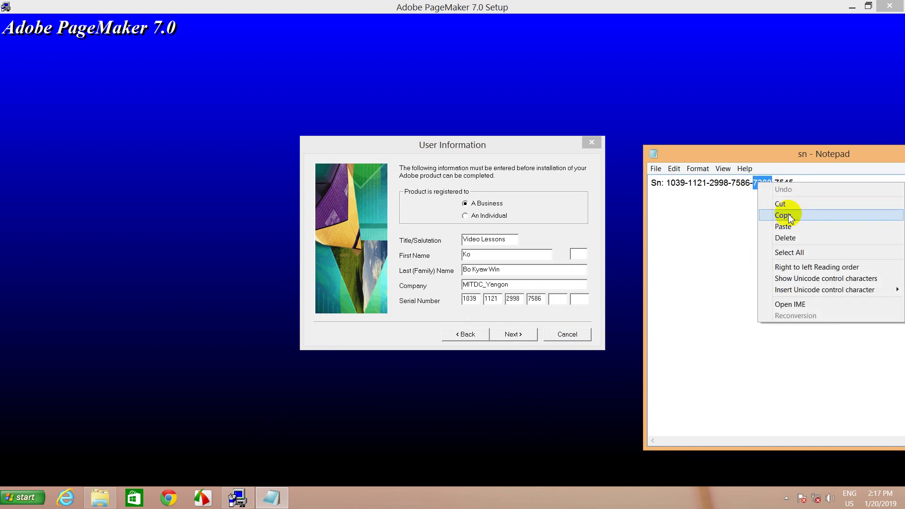
pyautogui.click(788, 215)
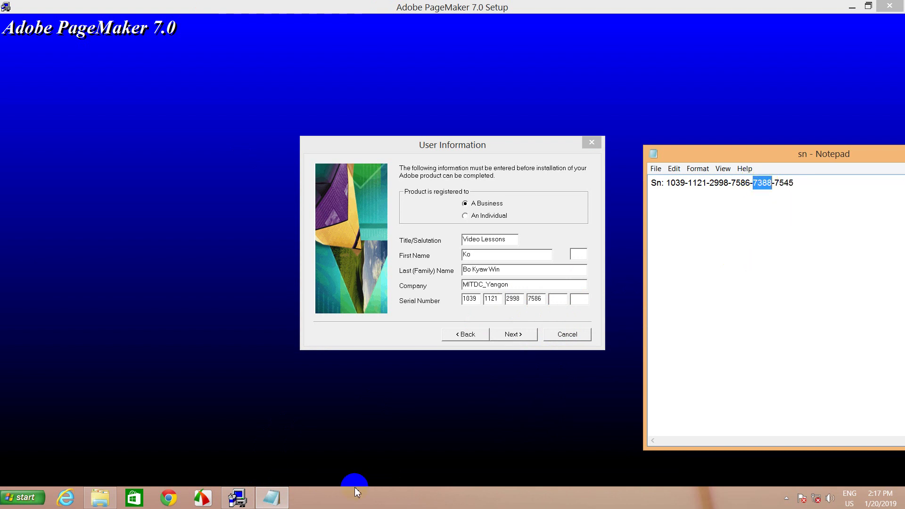
pyautogui.rightClick(558, 301)
pyautogui.click(584, 343)
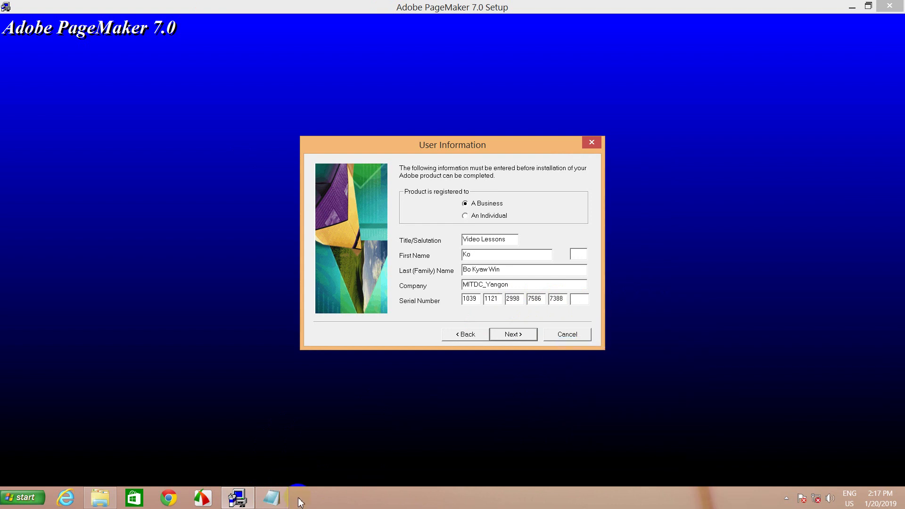
# Paste the last serial group into its box and submit the user information.
pyautogui.click(276, 499)
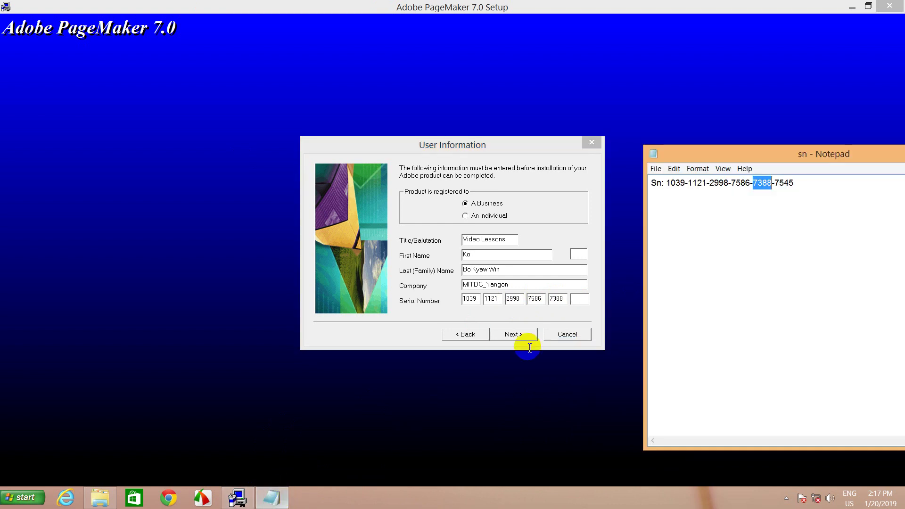
pyautogui.moveTo(794, 183); pyautogui.dragTo(775, 183)
pyautogui.rightClick(775, 183)
pyautogui.click(794, 216)
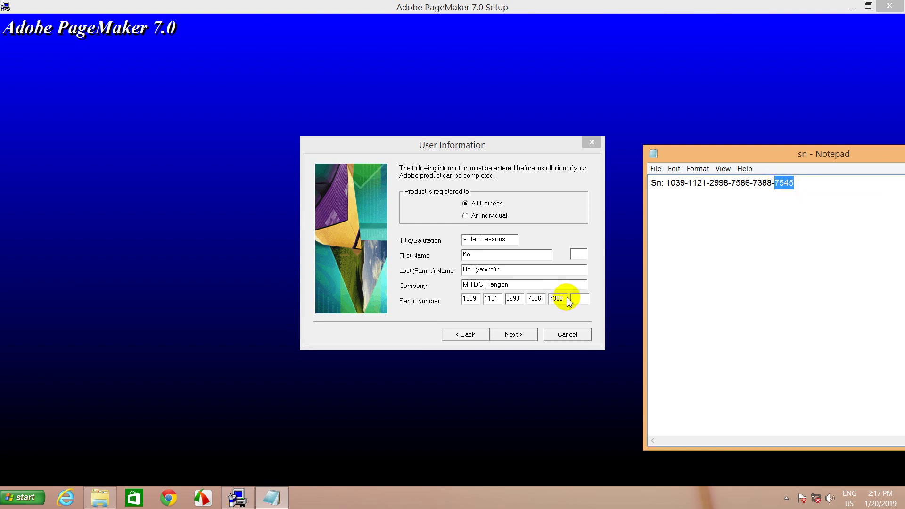
pyautogui.click(573, 300)
pyautogui.rightClick(572, 297)
pyautogui.click(601, 346)
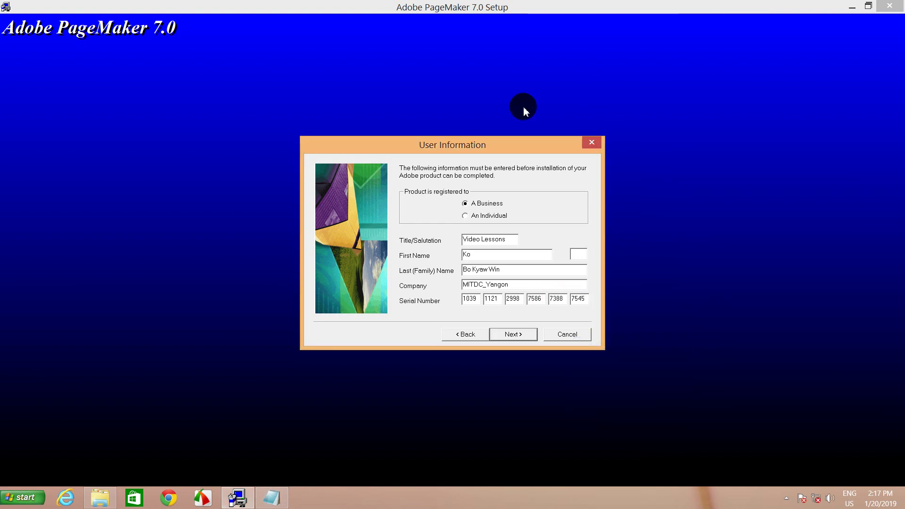
pyautogui.click(514, 337)
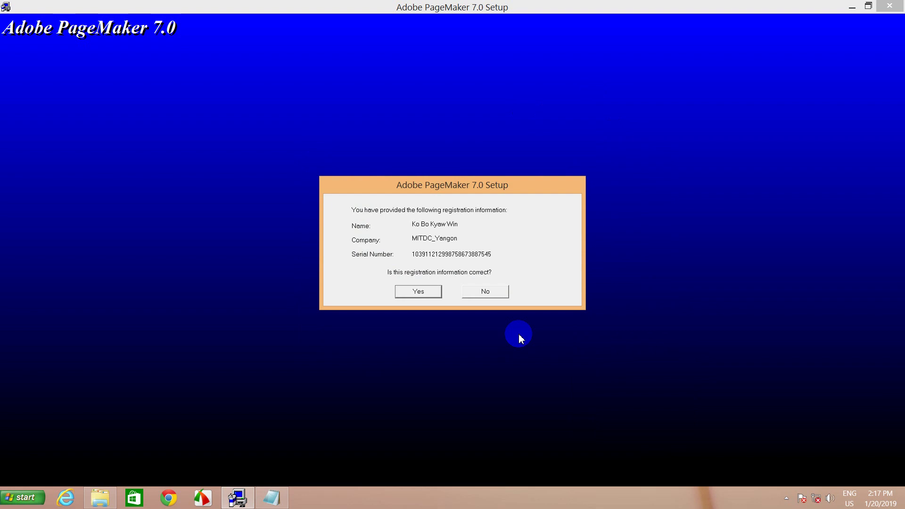
# Confirm the name, company and serial registration details as correct.
pyautogui.moveTo(389, 184); pyautogui.dragTo(480, 139)
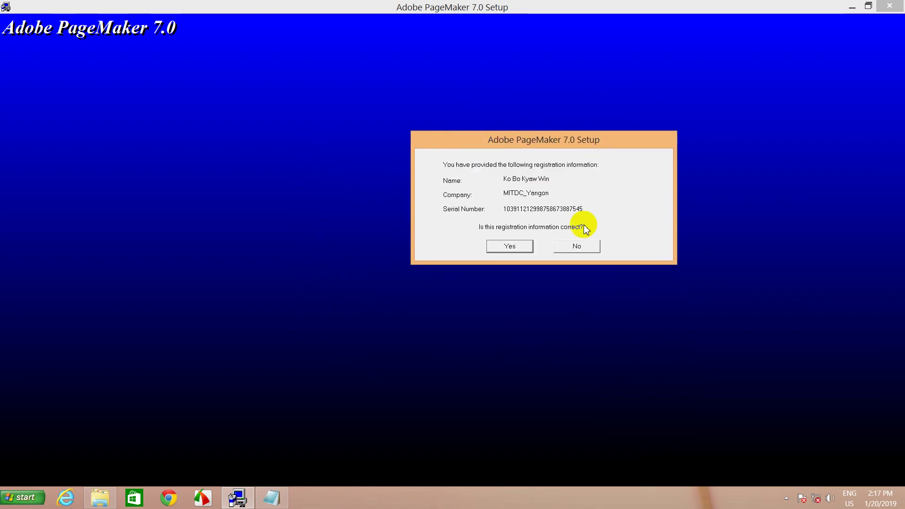
pyautogui.click(514, 248)
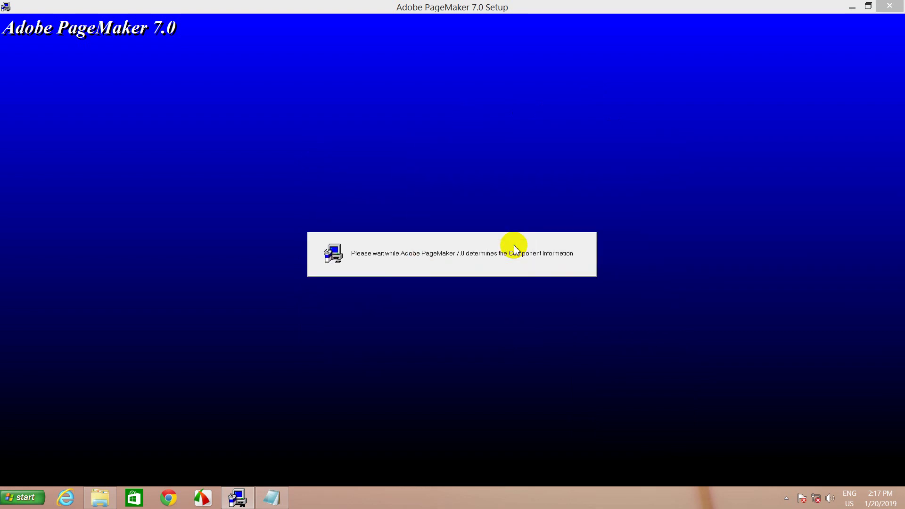
pyautogui.click(427, 249)
pyautogui.click(513, 274)
pyautogui.click(360, 250)
pyautogui.click(431, 246)
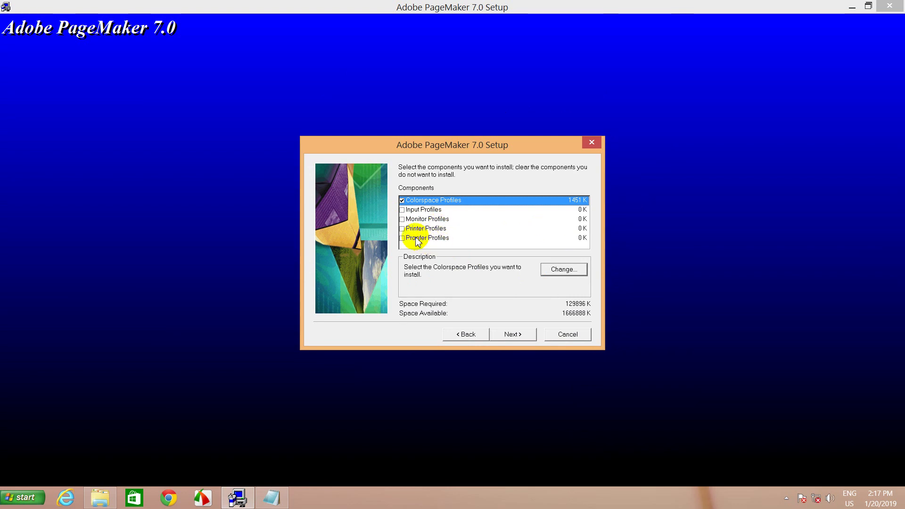
# Include Input, Monitor, Printer and Proofer Profiles, then continue to Current Settings.
pyautogui.click(402, 210)
pyautogui.click(402, 219)
pyautogui.click(403, 228)
pyautogui.click(402, 239)
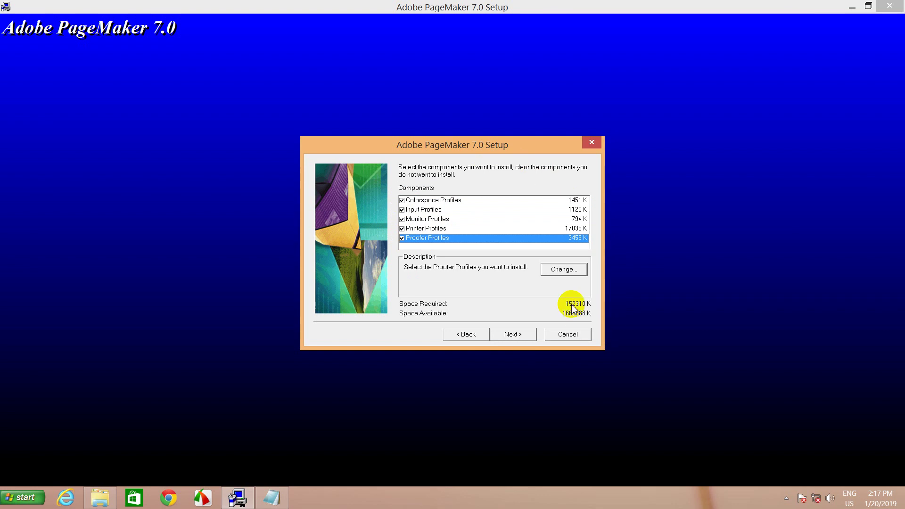
pyautogui.click(515, 335)
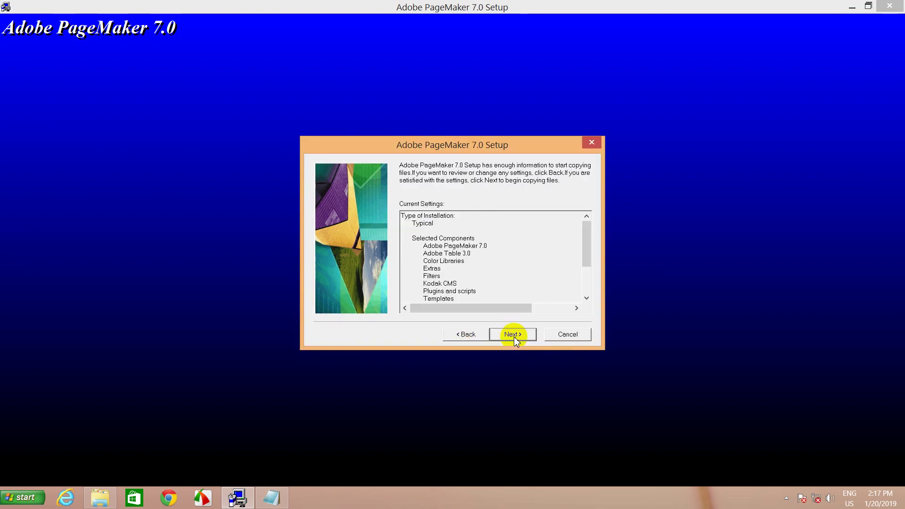
pyautogui.moveTo(582, 242); pyautogui.dragTo(586, 299)
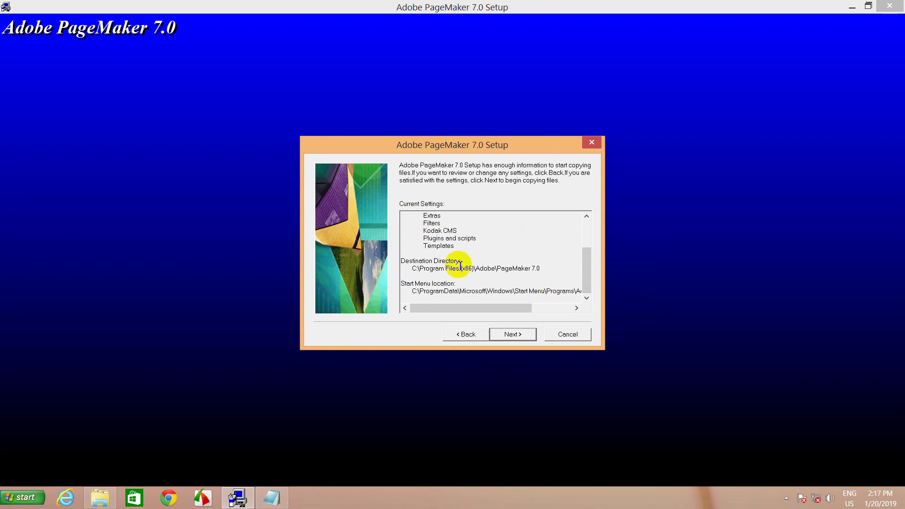
pyautogui.moveTo(589, 279)
pyautogui.mouseDown()
pyautogui.moveTo(598, 246)
pyautogui.moveTo(591, 233)
pyautogui.moveTo(593, 262)
pyautogui.mouseUp()
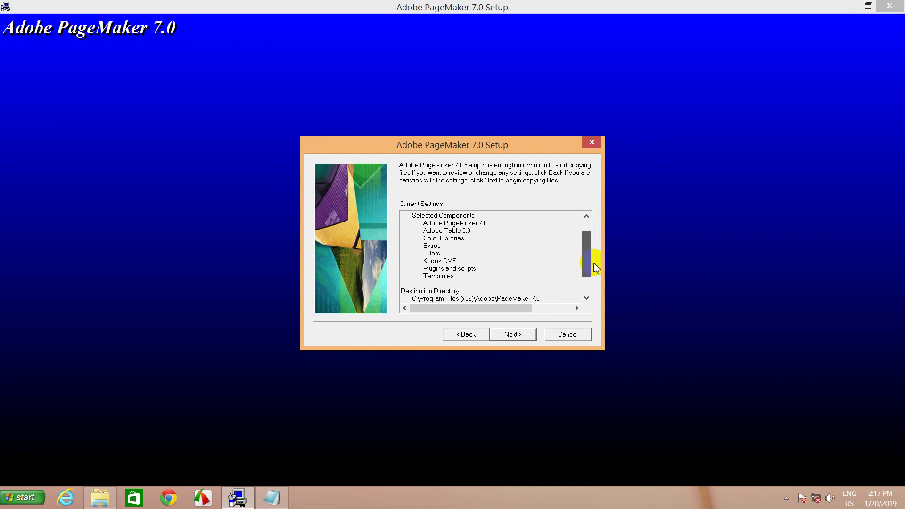
# Start copying files from Current Settings and wait for the Acrobat Distiller notice.
pyautogui.click(513, 335)
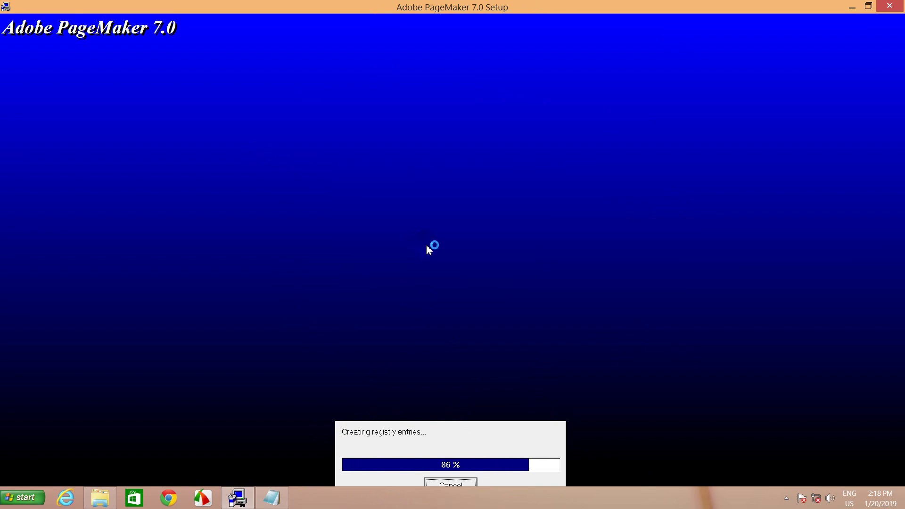
pyautogui.click(362, 384)
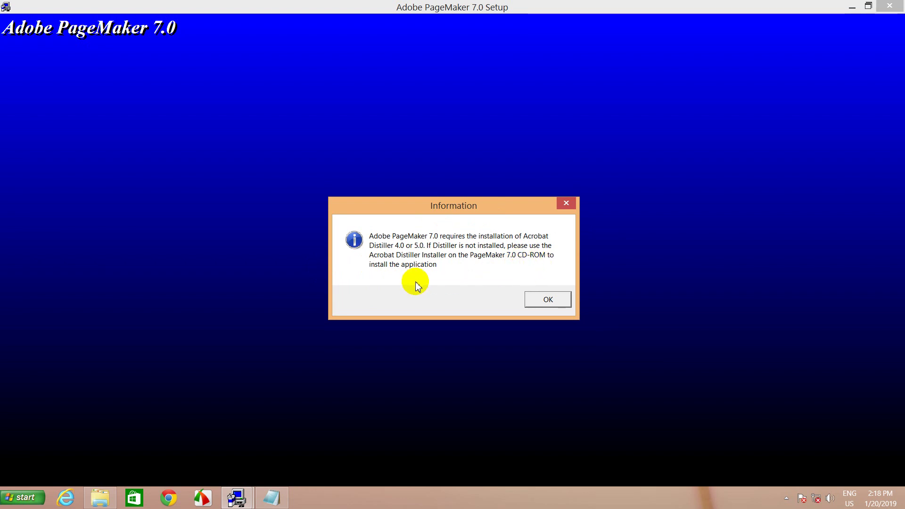
# Acknowledge the Acrobat Distiller notice and finish the PageMaker 7.0 installation.
pyautogui.click(553, 299)
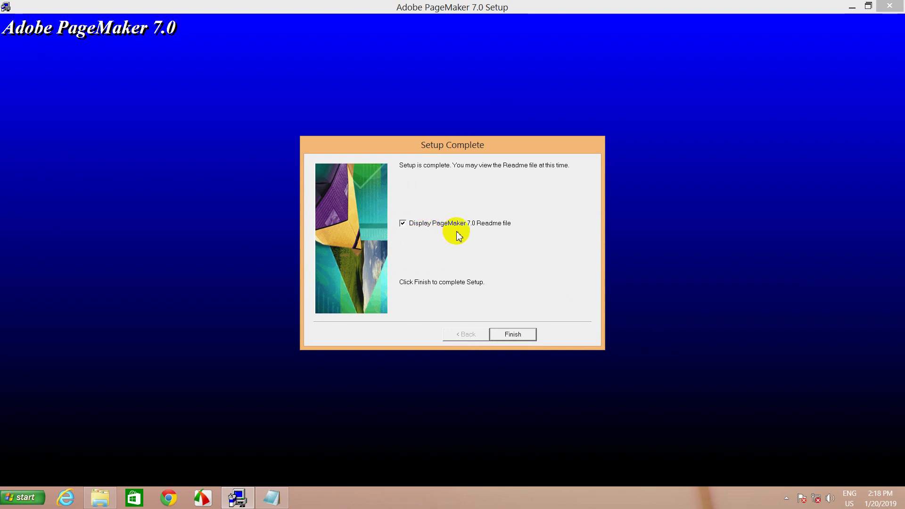
pyautogui.click(509, 332)
pyautogui.press('Return')
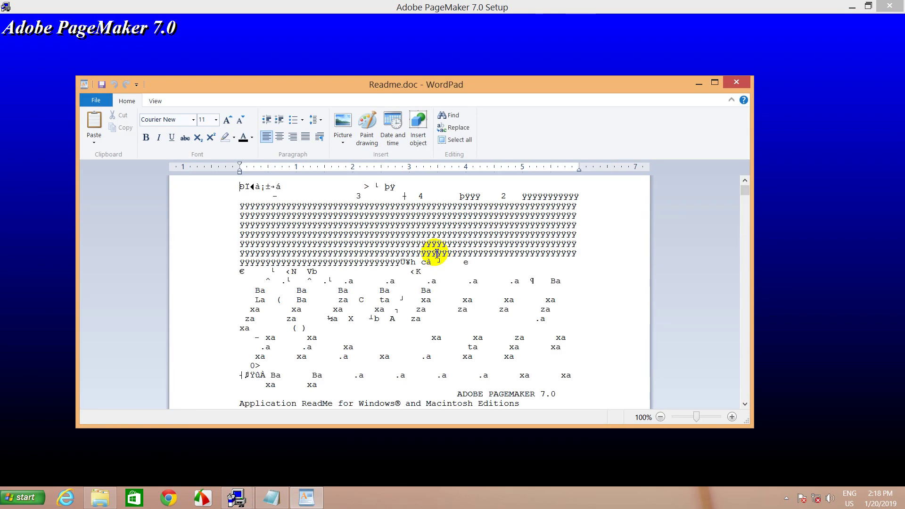
# Close the WordPad Readme window and dismiss the thank-you message to exit setup.
pyautogui.click(730, 85)
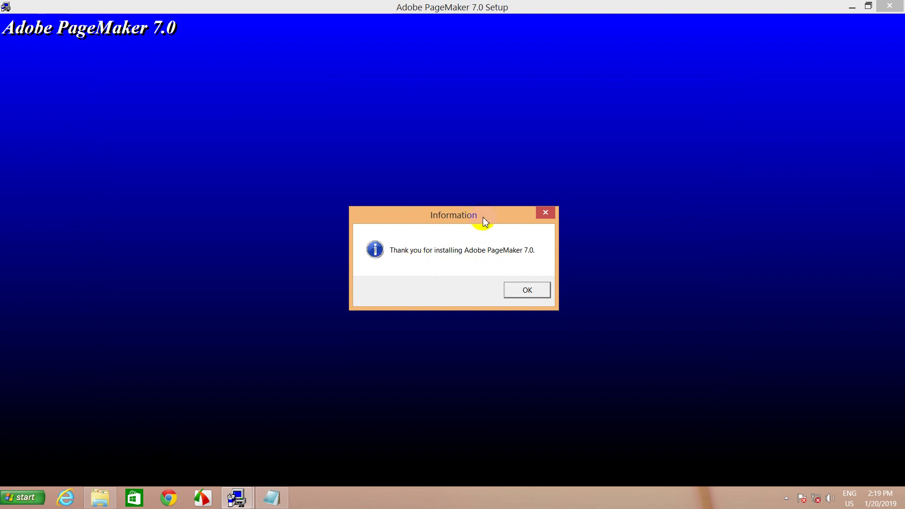
pyautogui.moveTo(483, 217); pyautogui.dragTo(484, 215)
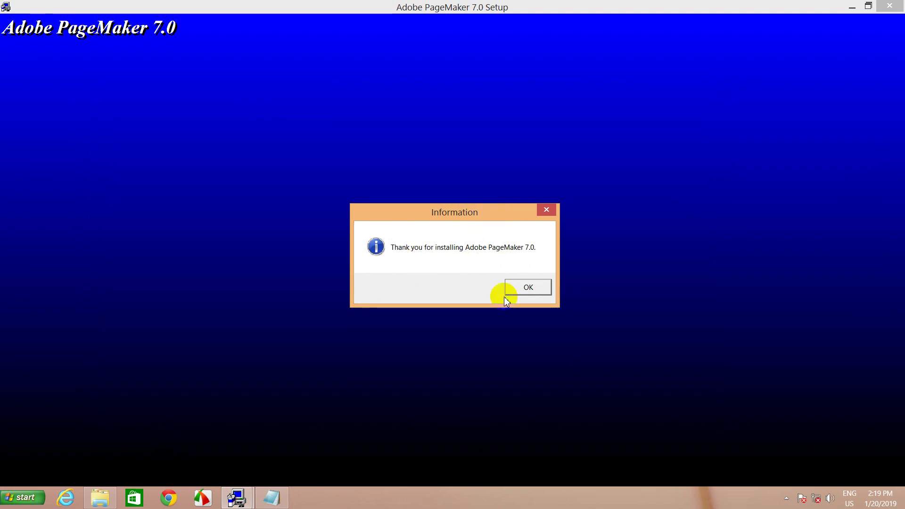
pyautogui.click(516, 289)
# Refresh the desktop and expand Adobe > PageMaker 7.0 in the Start menu's program list.
pyautogui.rightClick(312, 122)
pyautogui.click(326, 148)
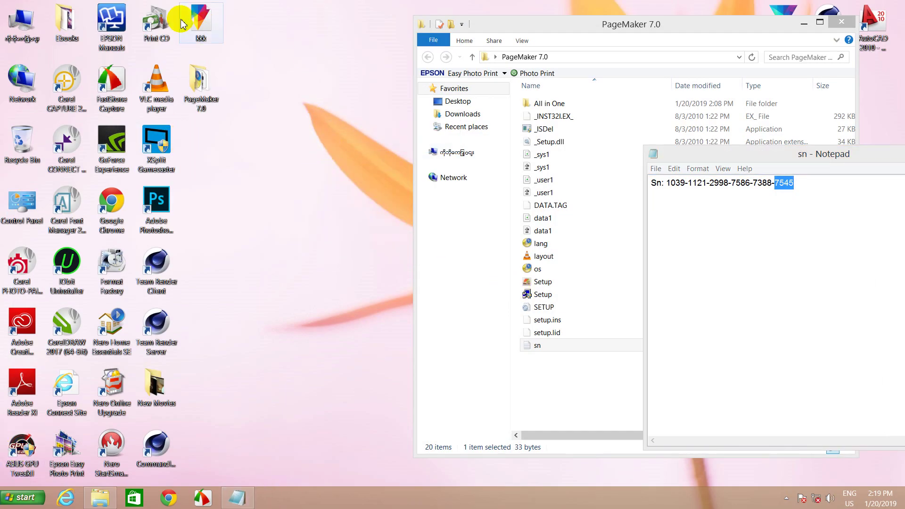
pyautogui.click(34, 453)
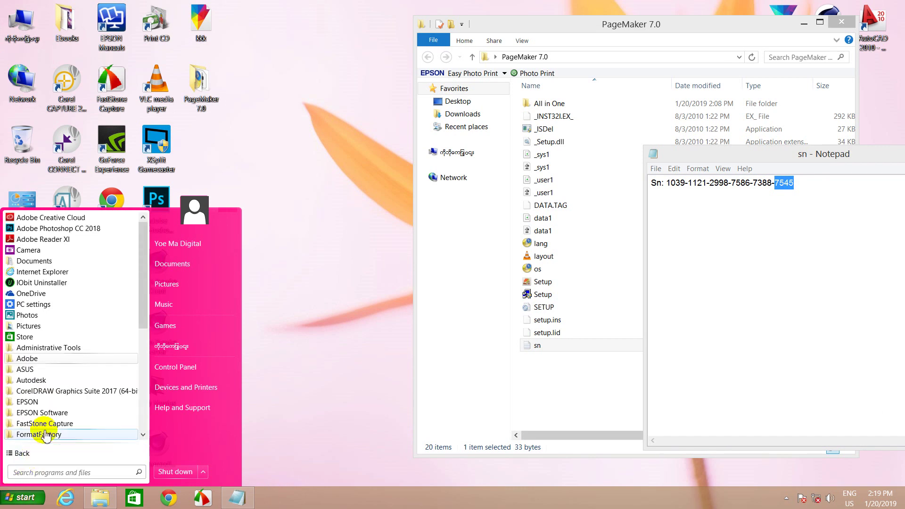
pyautogui.click(54, 361)
pyautogui.click(51, 370)
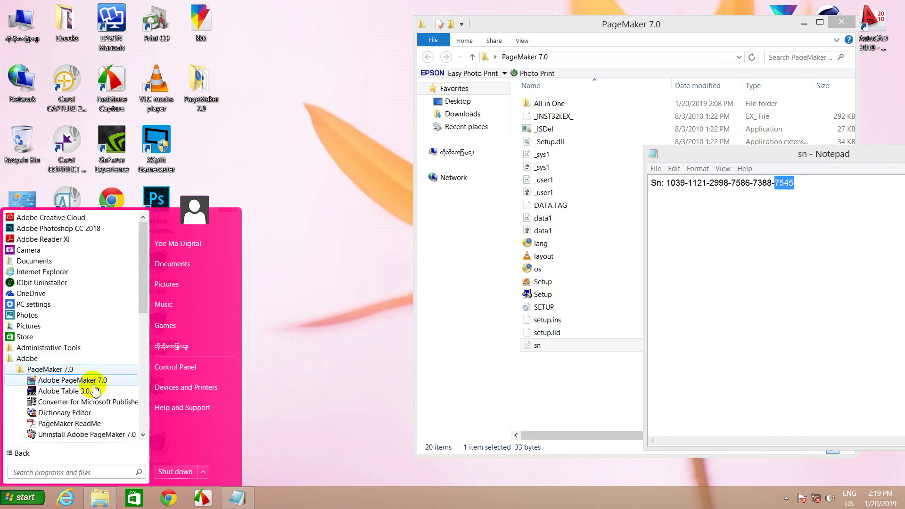
# Send Adobe PageMaker 7.0 to Desktop (create shortcut), then refresh and select the new shortcut.
pyautogui.rightClick(83, 382)
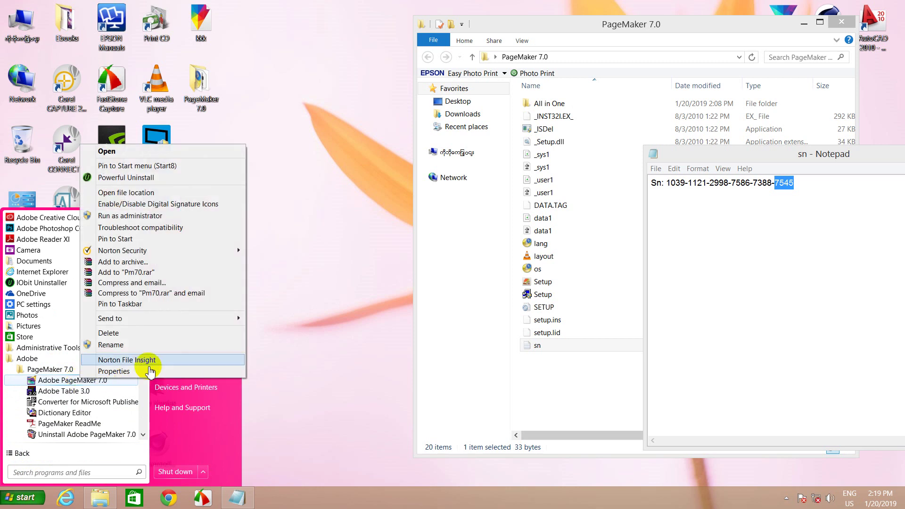
pyautogui.moveTo(222, 318)
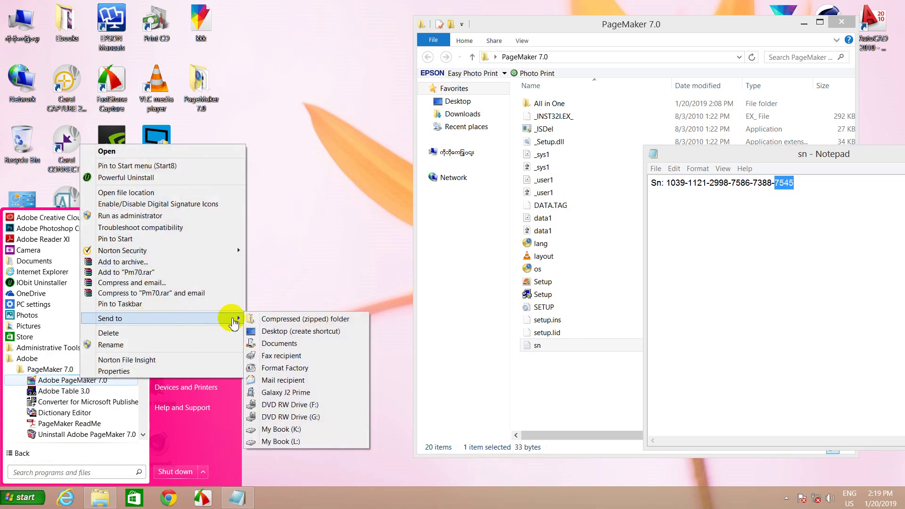
pyautogui.click(285, 332)
pyautogui.click(258, 149)
pyautogui.rightClick(285, 91)
pyautogui.click(302, 116)
pyautogui.click(213, 151)
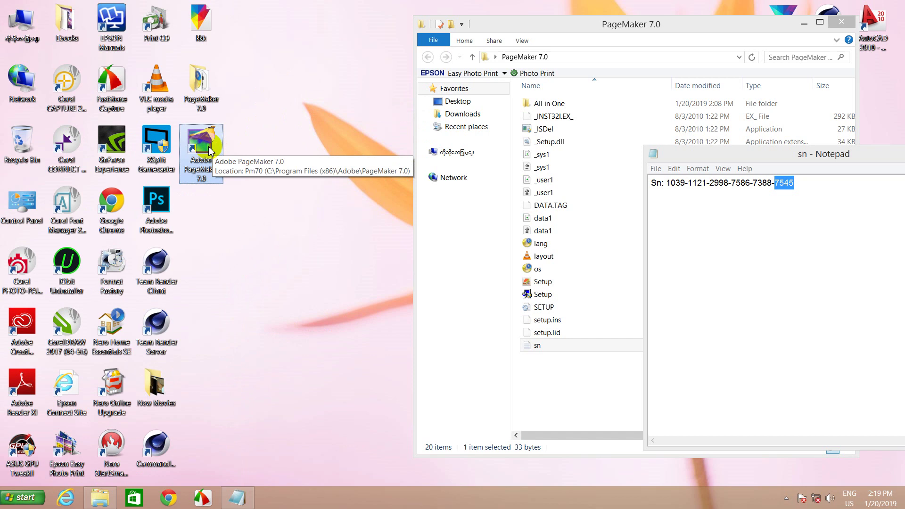
# Launch PageMaker from the desktop shortcut and choose 'Do not display this dialog again' for registration.
pyautogui.doubleClick(210, 150)
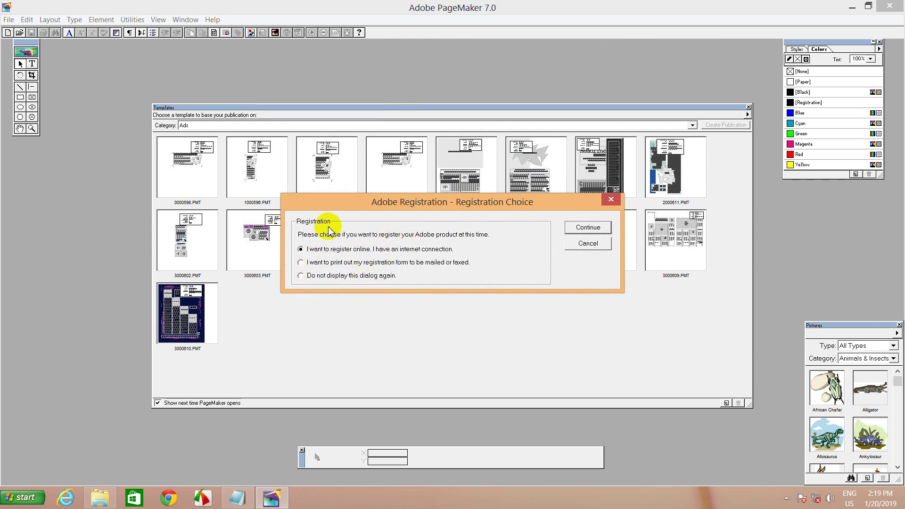
pyautogui.moveTo(423, 206); pyautogui.dragTo(413, 307)
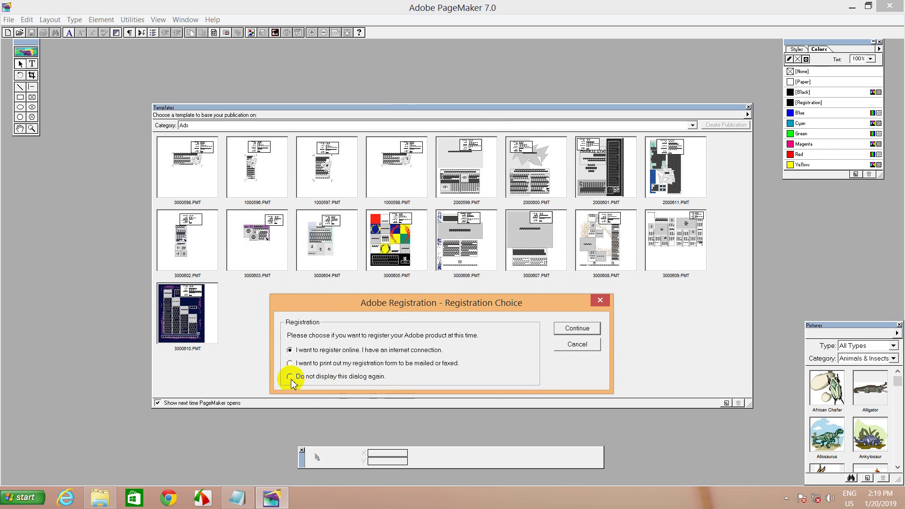
pyautogui.moveTo(475, 306); pyautogui.dragTo(471, 117)
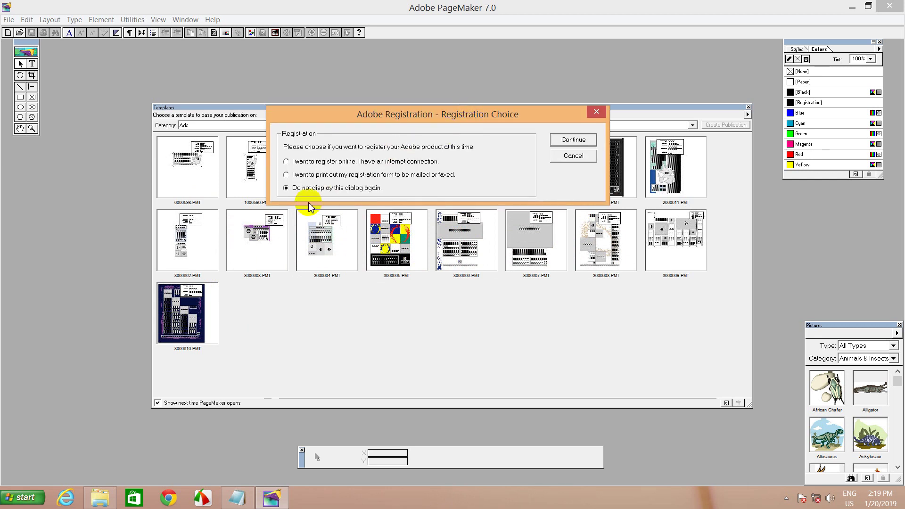
pyautogui.click(568, 141)
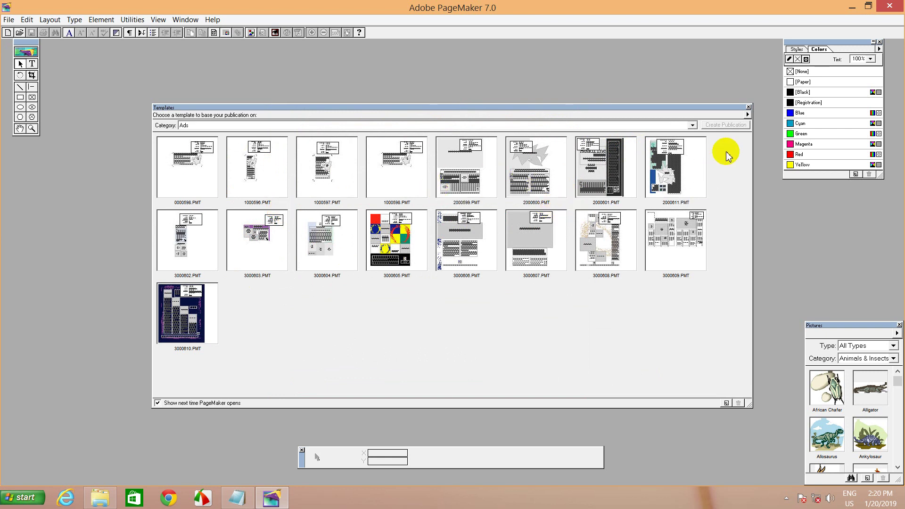
# Close the Templates panel and start a new publication with A4 page size.
pyautogui.click(749, 108)
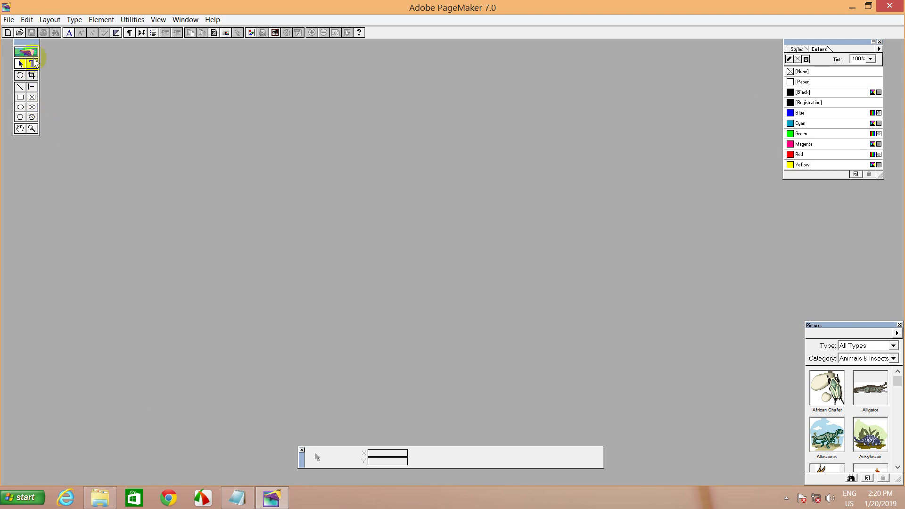
pyautogui.click(7, 33)
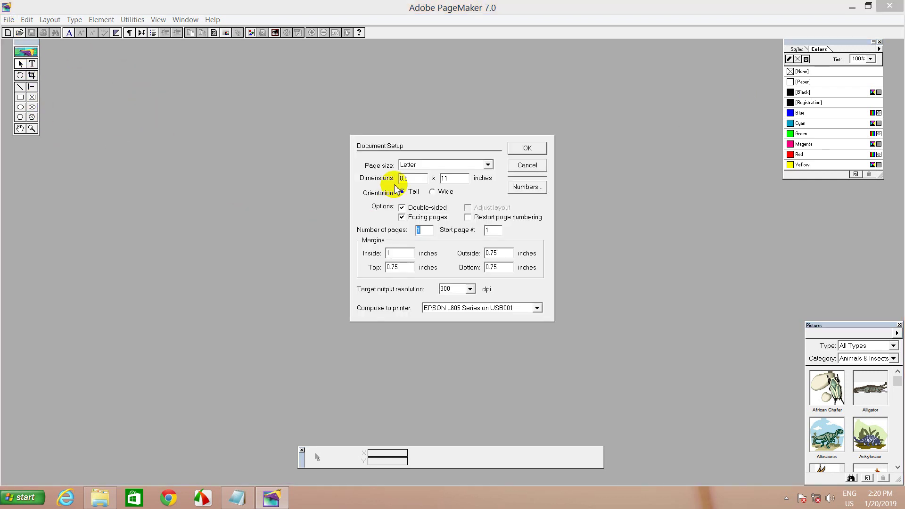
pyautogui.click(434, 165)
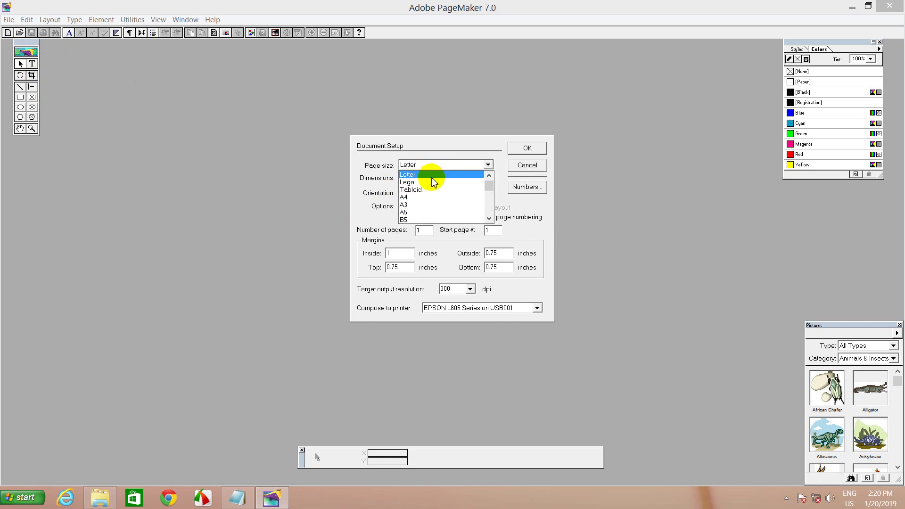
pyautogui.click(412, 197)
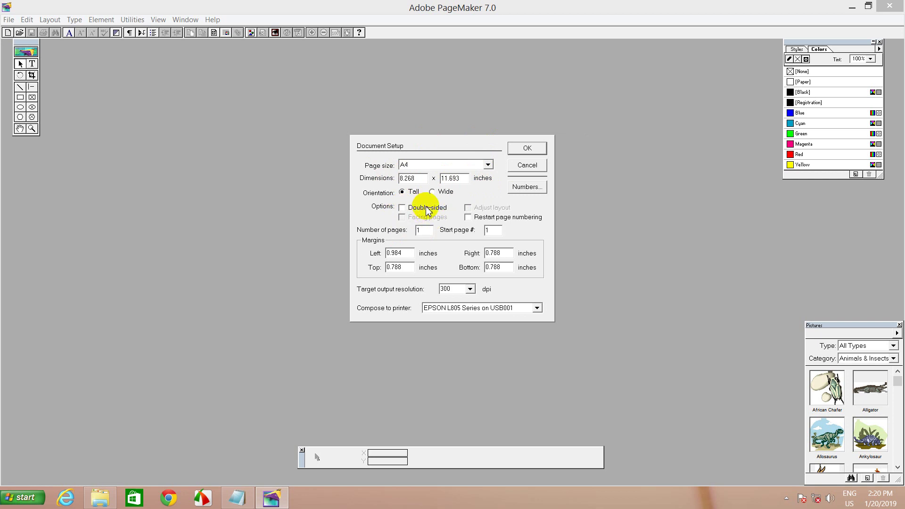
# Review the margins (0.984 left, 0.788 elsewhere), then cancel Document Setup.
pyautogui.doubleClick(401, 253)
pyautogui.doubleClick(406, 267)
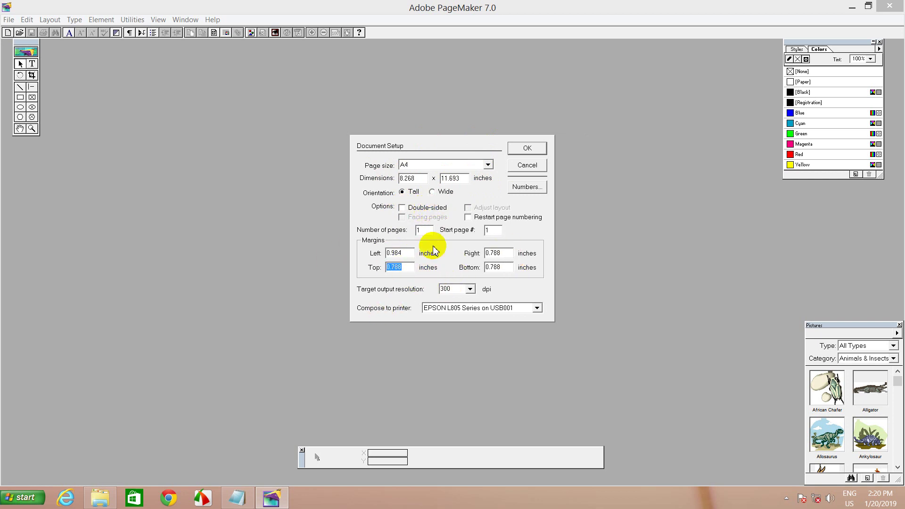
pyautogui.doubleClick(494, 265)
pyautogui.doubleClick(496, 256)
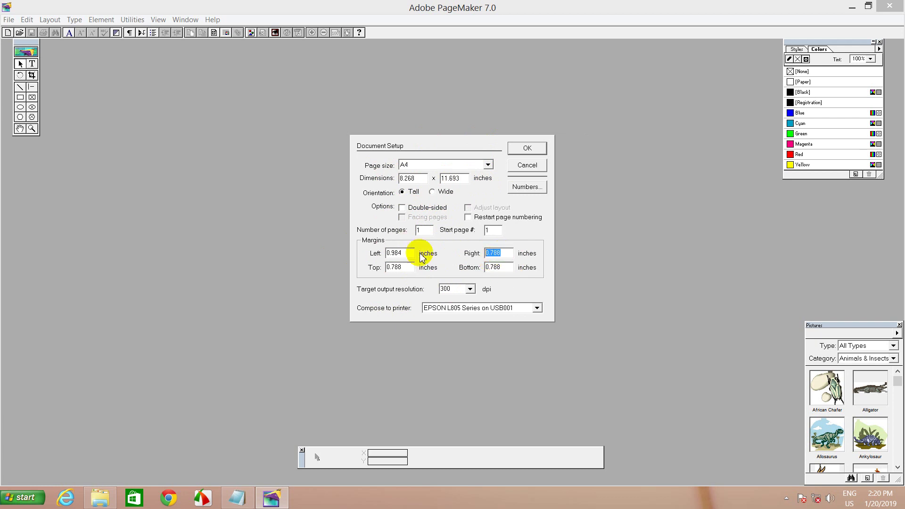
pyautogui.doubleClick(492, 267)
pyautogui.doubleClick(511, 254)
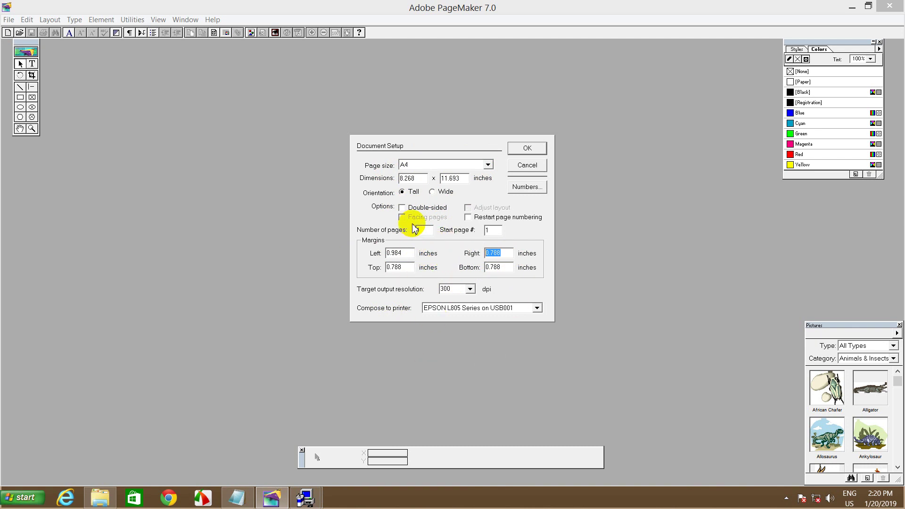
pyautogui.click(537, 166)
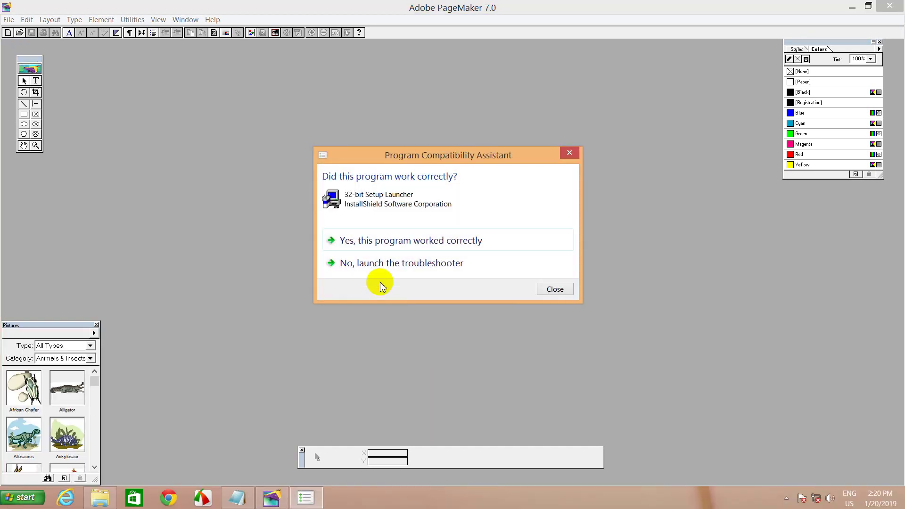
# Confirm 'Yes, this program worked correctly', quit PageMaker and refresh the desktop.
pyautogui.moveTo(421, 157); pyautogui.dragTo(372, 138)
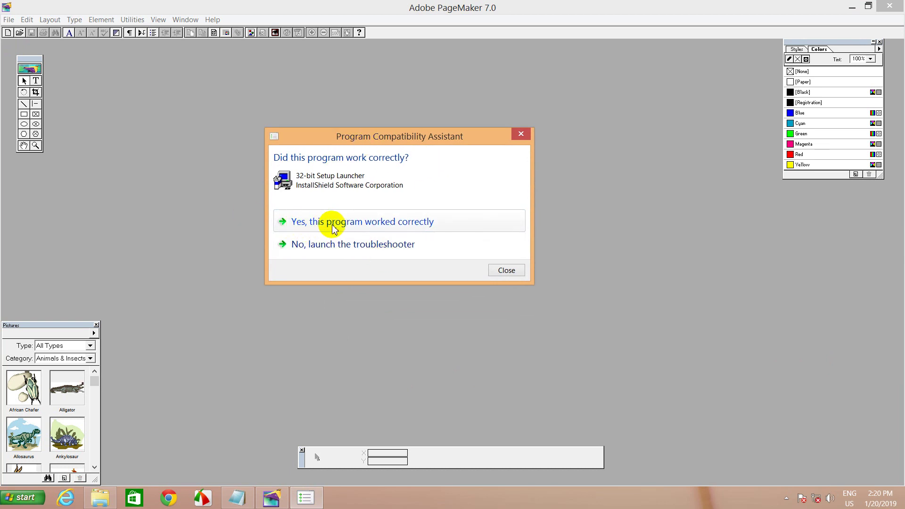
pyautogui.click(359, 223)
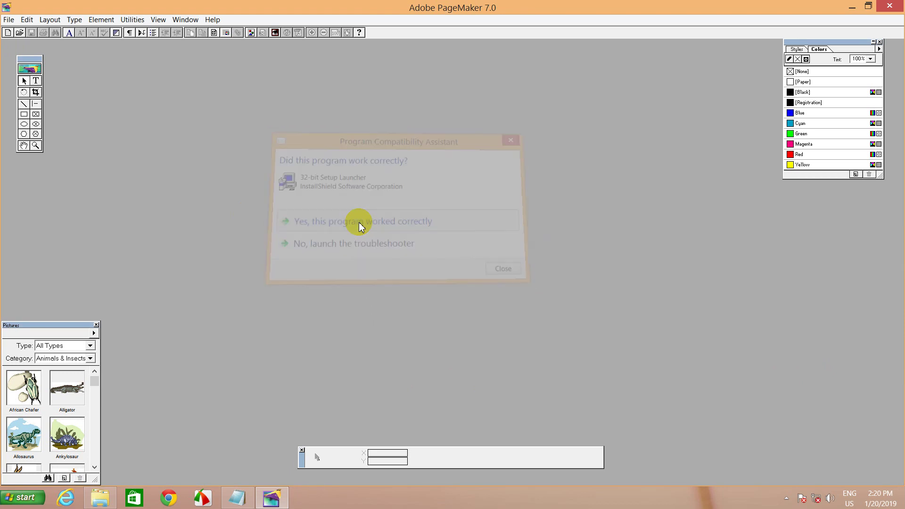
pyautogui.click(895, 9)
pyautogui.rightClick(276, 114)
pyautogui.click(299, 141)
pyautogui.rightClick(318, 93)
pyautogui.click(321, 120)
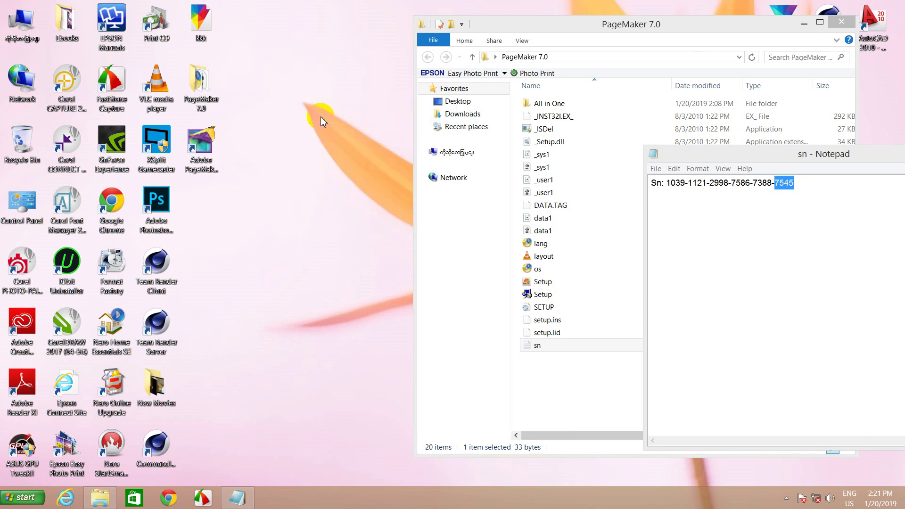
# Close the sn note in Notepad and the PageMaker 7.0 folder window, then refresh the desktop.
pyautogui.moveTo(849, 160); pyautogui.dragTo(502, 124)
pyautogui.click(615, 111)
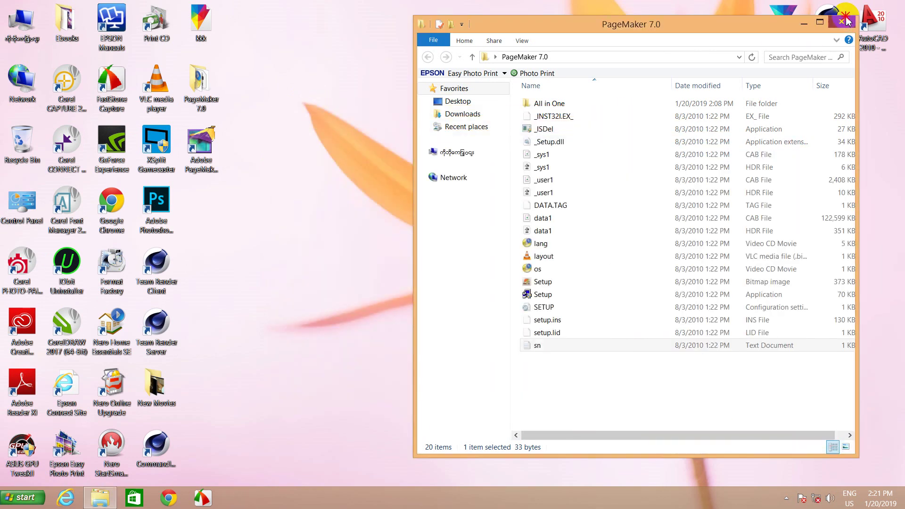
pyautogui.click(842, 22)
pyautogui.rightClick(437, 122)
pyautogui.click(460, 149)
# Relaunch PageMaker from its shortcut, close Templates, then quit and dismiss the crash report.
pyautogui.doubleClick(201, 150)
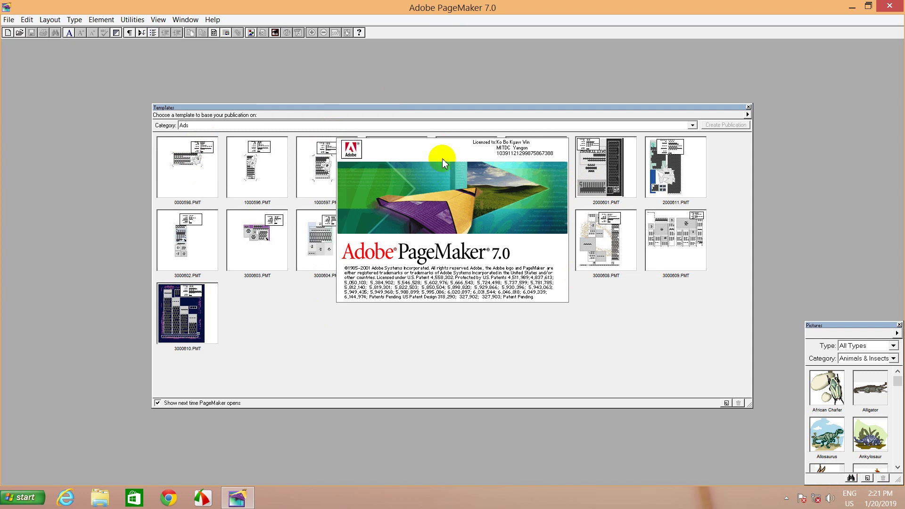
pyautogui.click(749, 107)
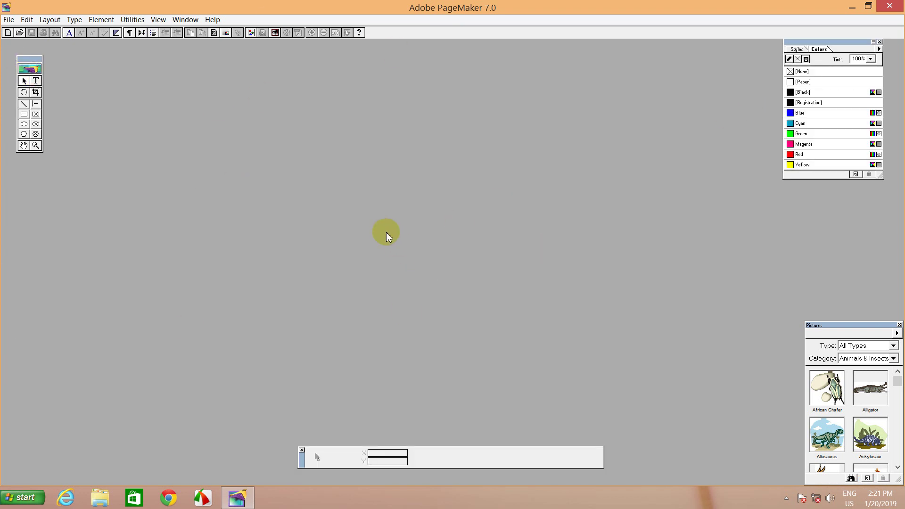
pyautogui.click(893, 6)
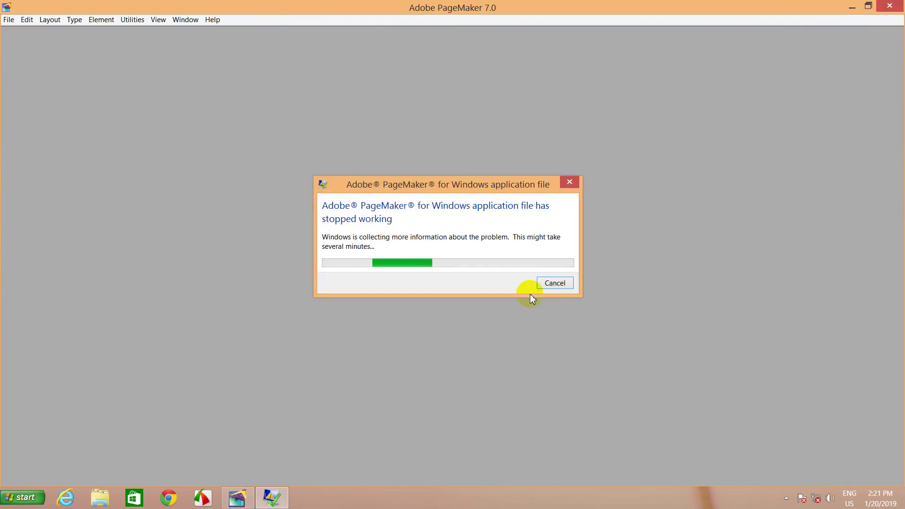
pyautogui.click(537, 272)
# Refresh the desktop repeatedly after PageMaker closes.
pyautogui.rightClick(473, 149)
pyautogui.click(490, 178)
pyautogui.rightClick(443, 88)
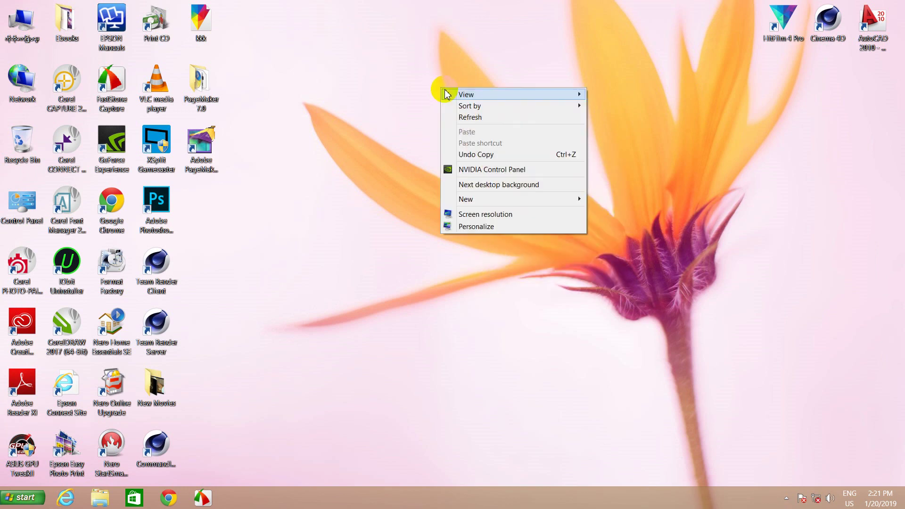
pyautogui.click(457, 116)
pyautogui.rightClick(390, 94)
pyautogui.click(402, 125)
pyautogui.rightClick(395, 81)
pyautogui.click(418, 109)
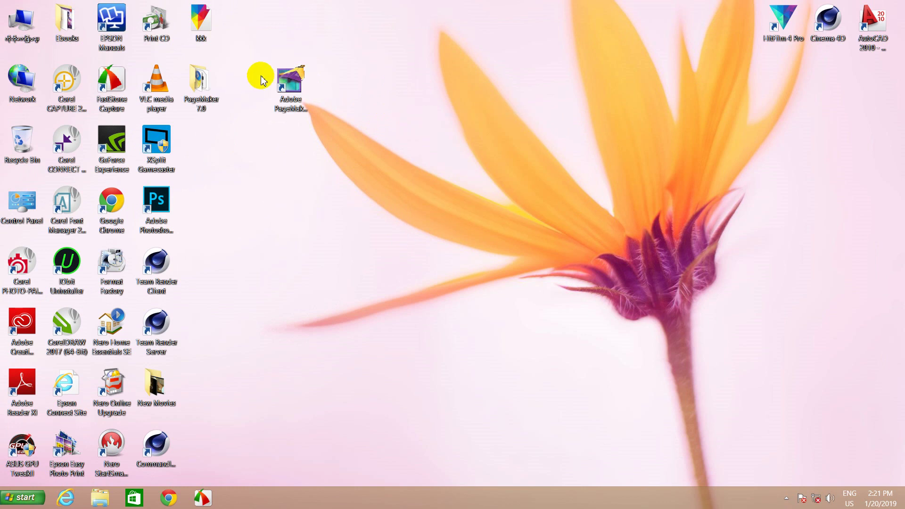